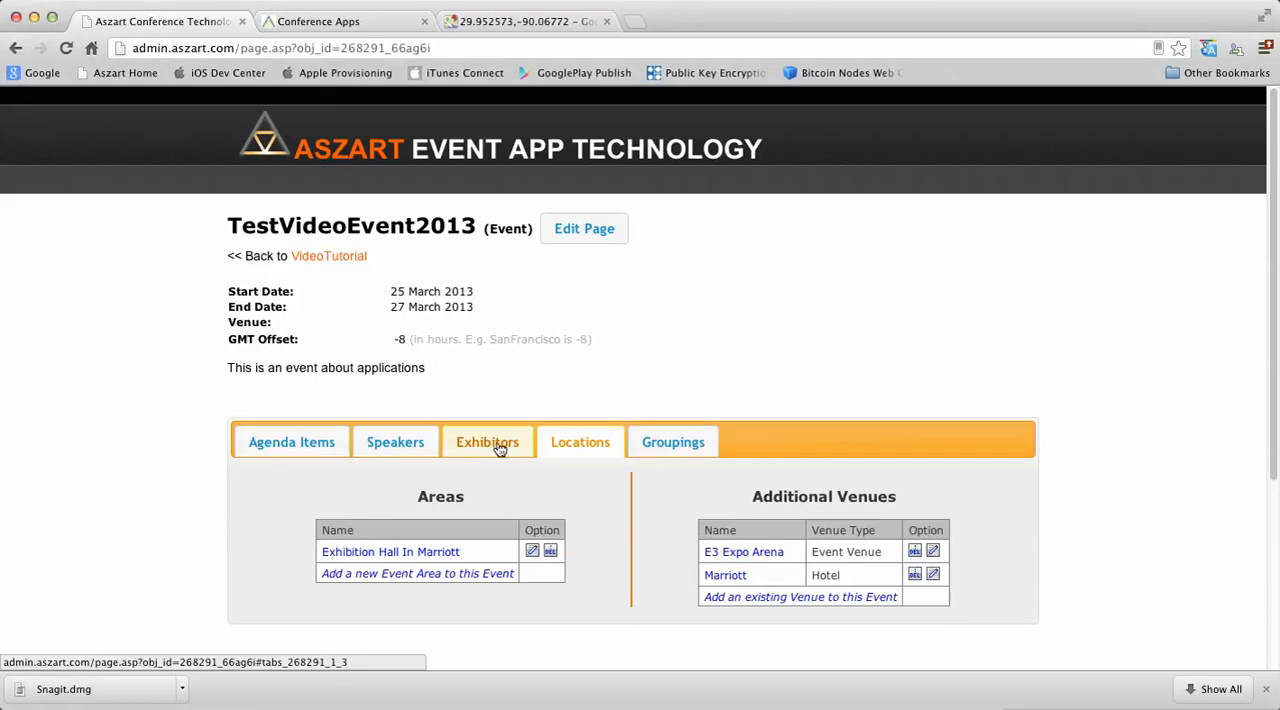
Step: Add a new exhibitor named Aszart Ltd to the TestVideoEvent2013 event
left_click(502, 452)
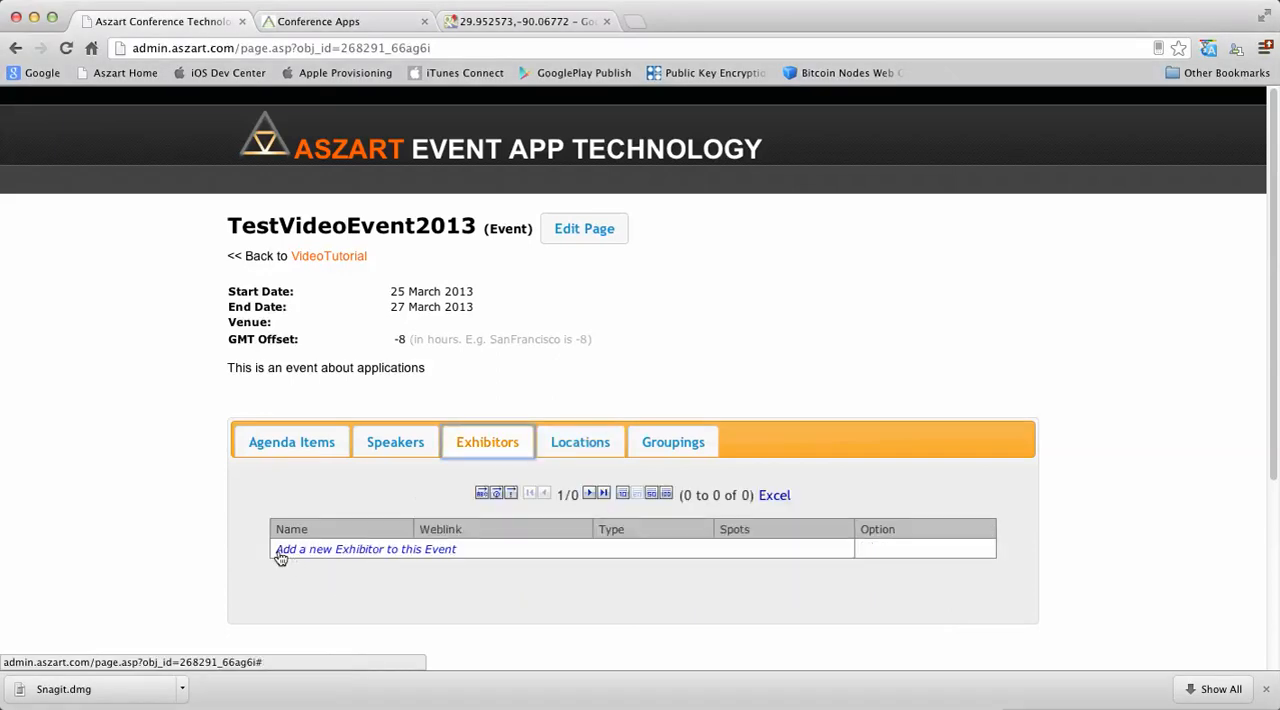
left_click(379, 551)
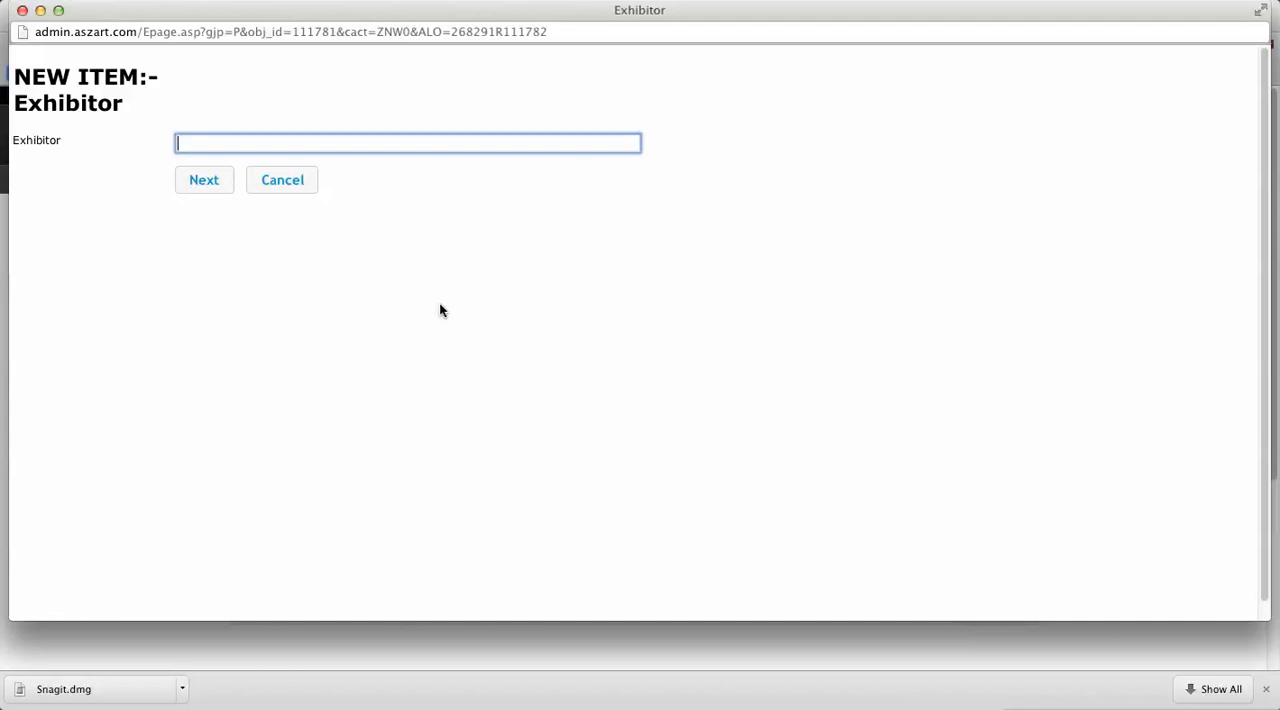
type("Aszart")
type(" Company")
key("super+a")
type("Aszart Ltd")
left_click(215, 185)
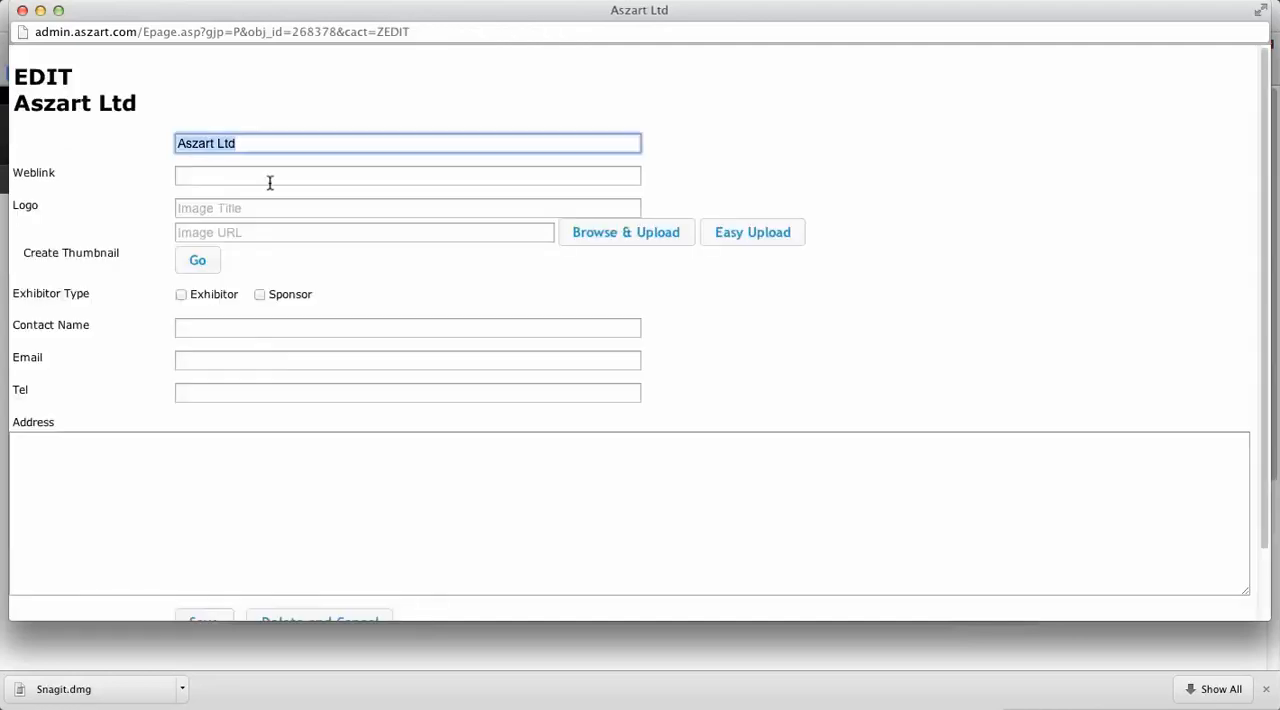
left_click(270, 177)
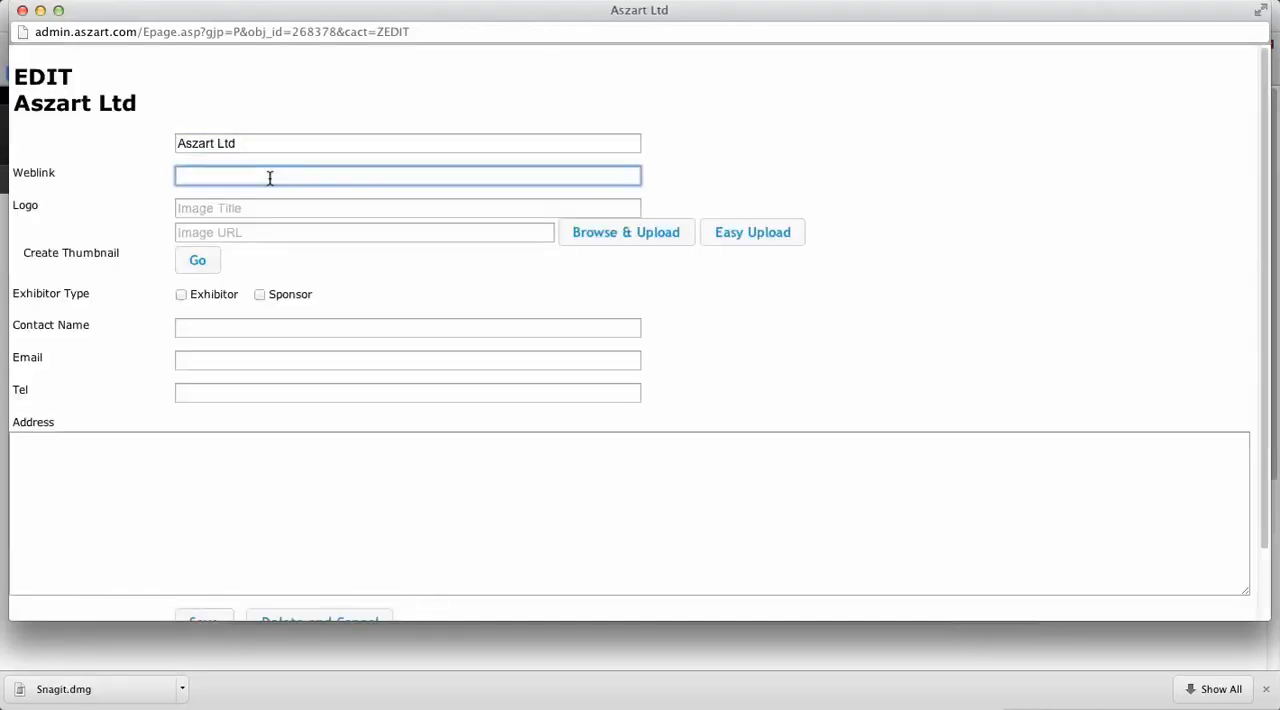
type("www.aszart.com")
key("Tab")
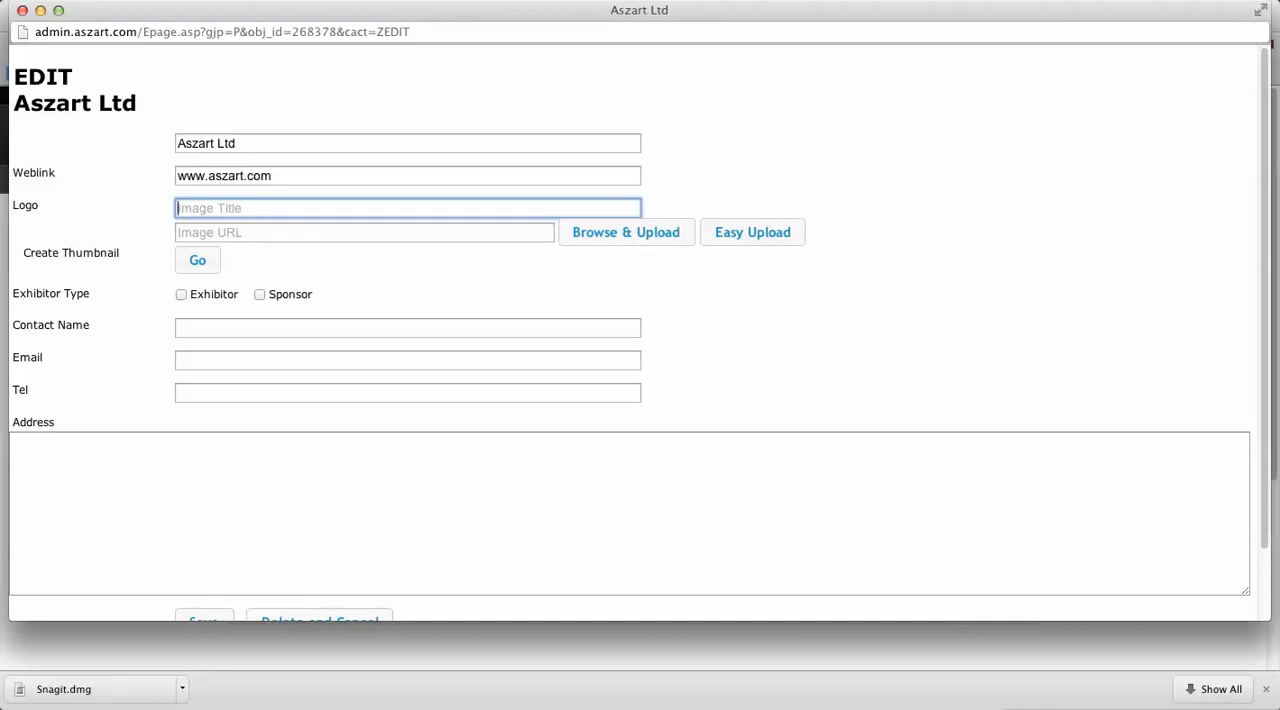
type("AszartLogop")
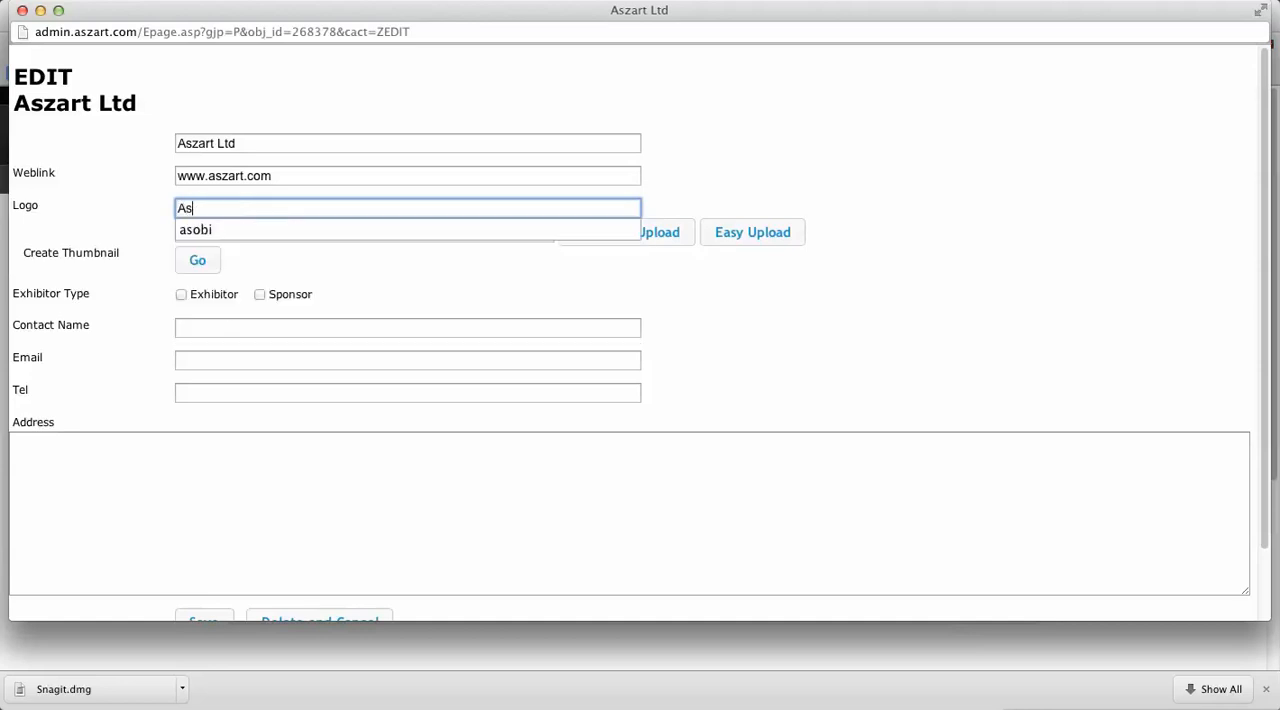
key("BackSpace")
key("Tab")
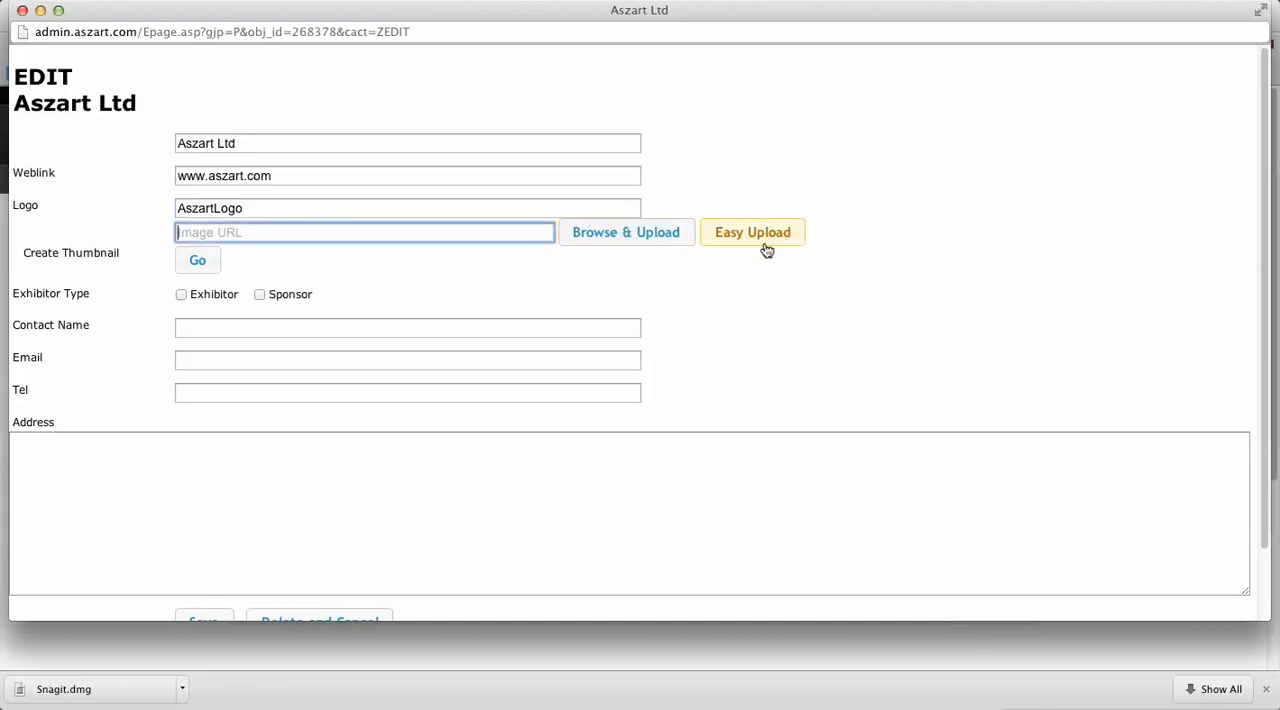
Step: Create a new folder named Logos in the Asset Manager for the logo image
left_click(602, 244)
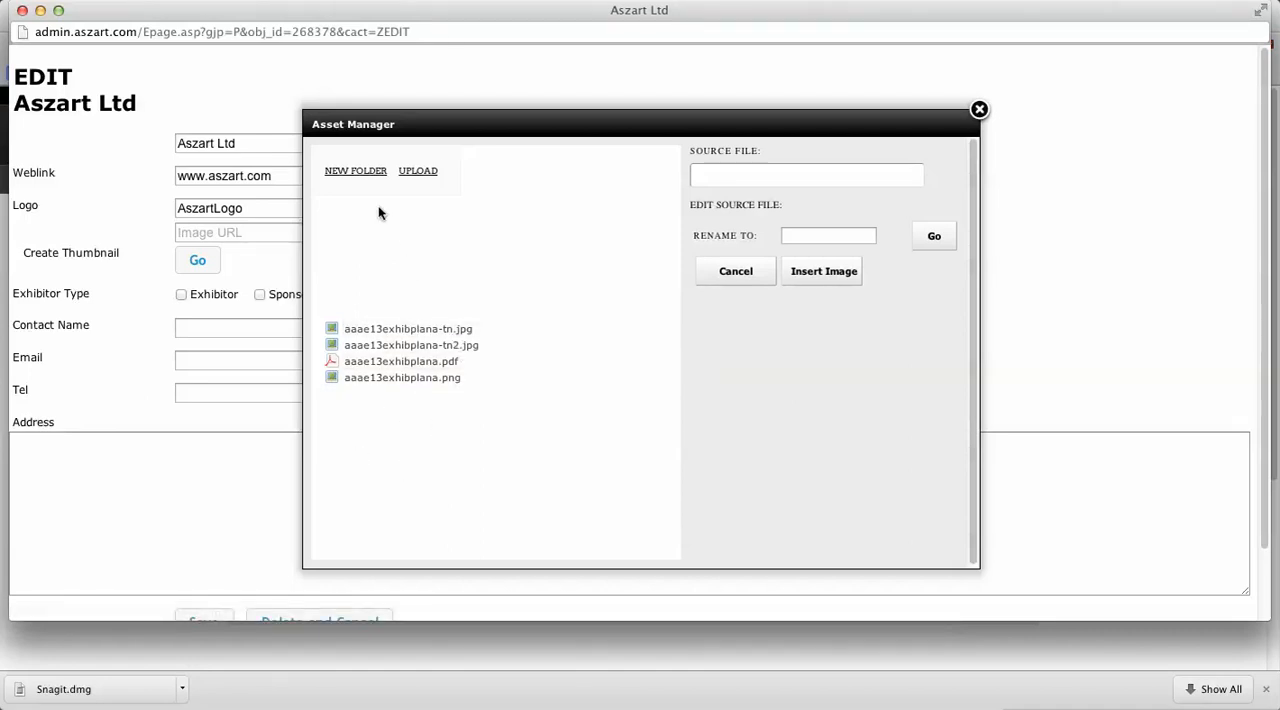
left_click(369, 173)
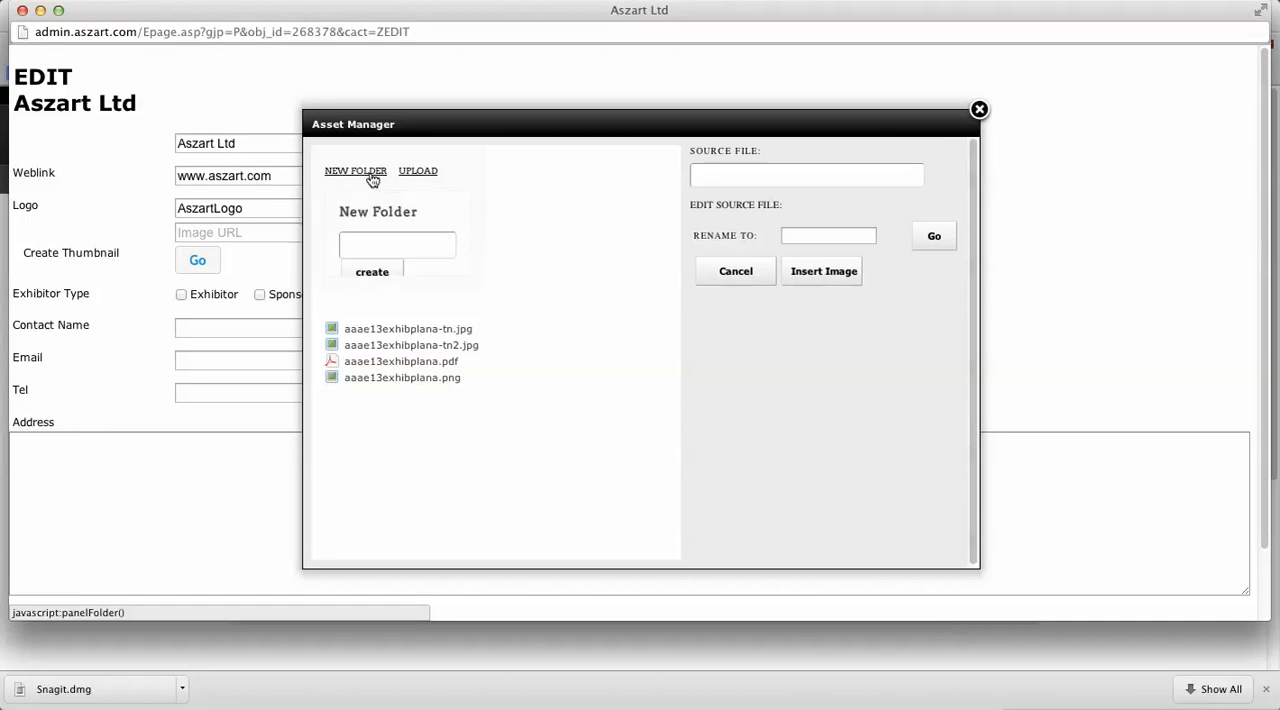
left_click(373, 243)
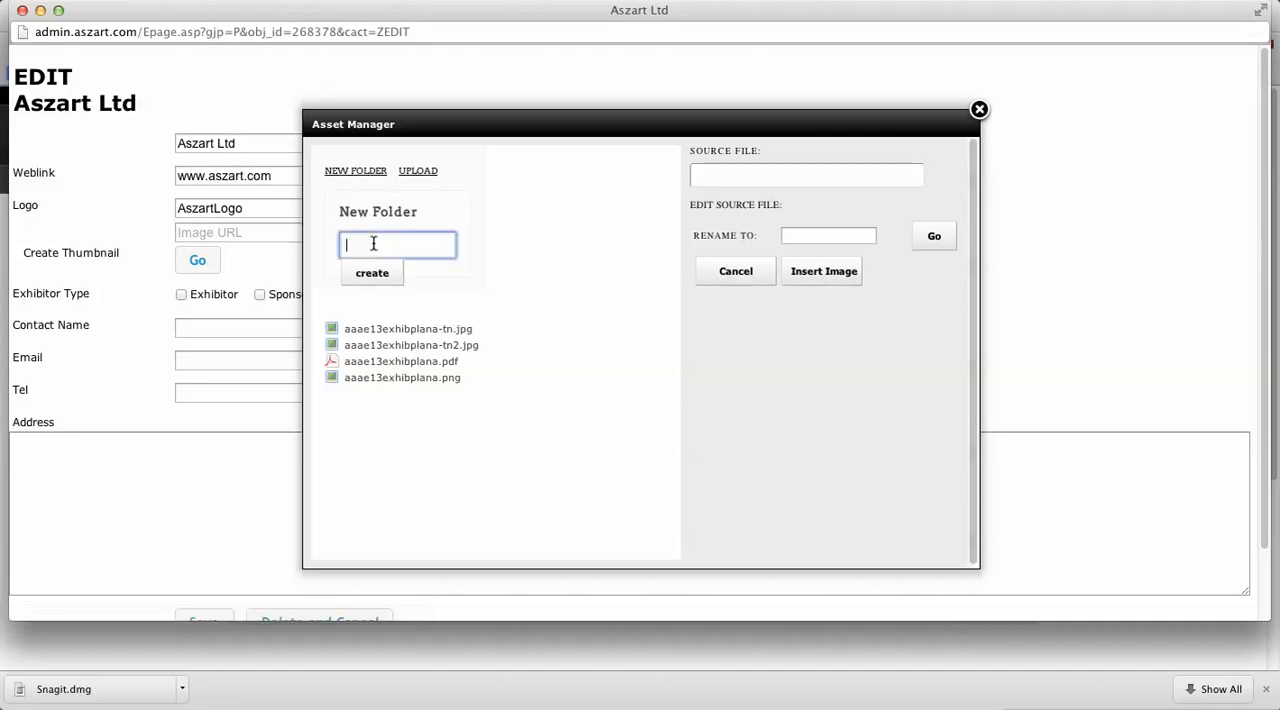
type("Logos")
left_click(386, 285)
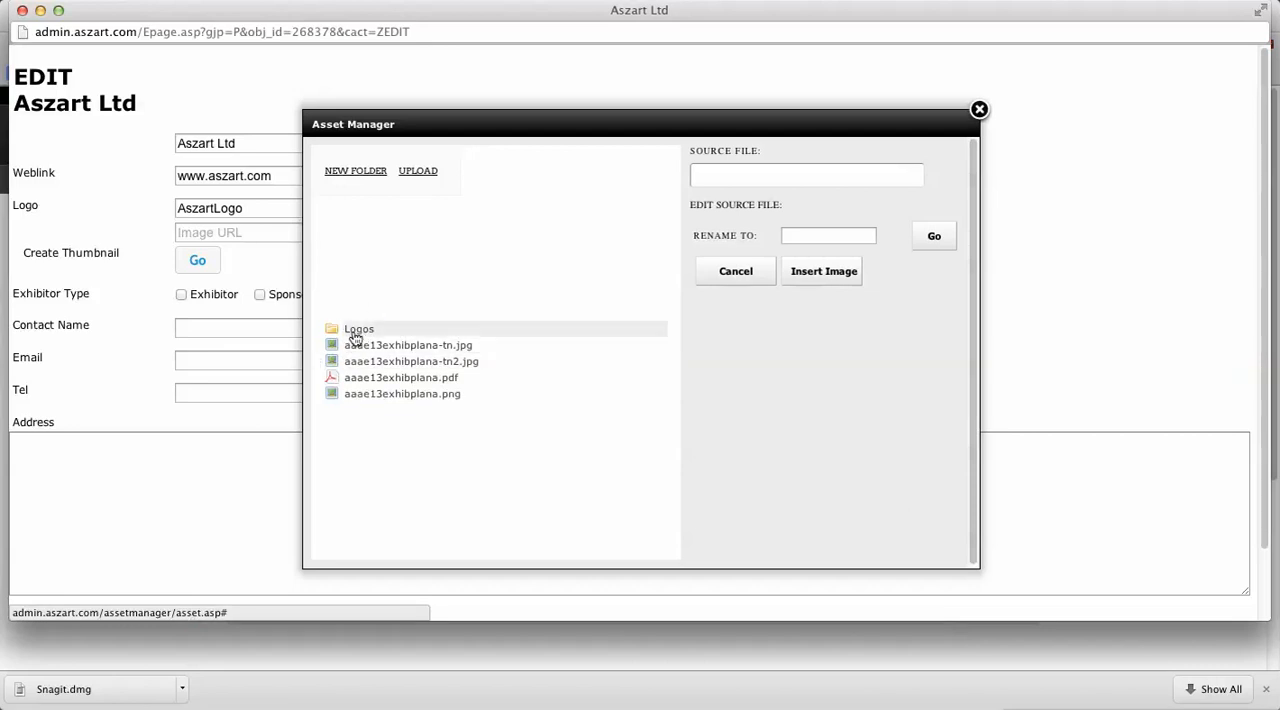
Step: Upload buttonmaps.png from the BundleData folder into the Logos folder and insert it as the exhibitor's logo
left_click(354, 335)
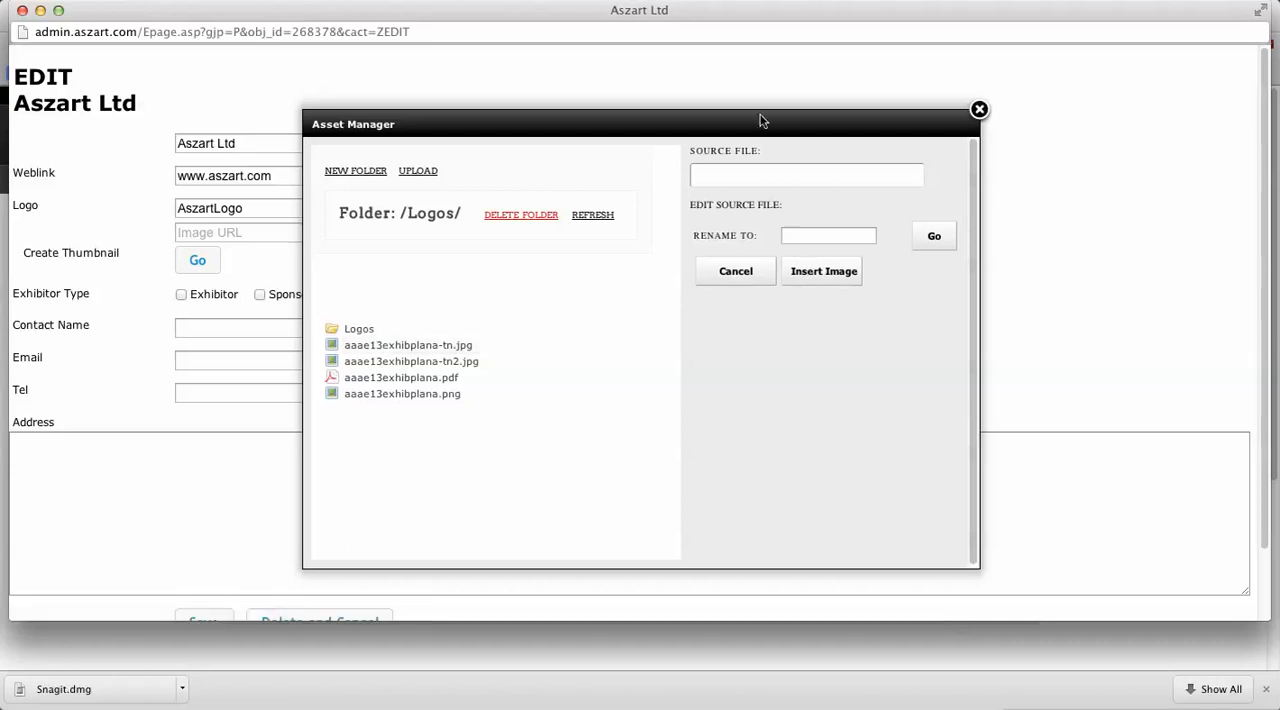
left_click(418, 171)
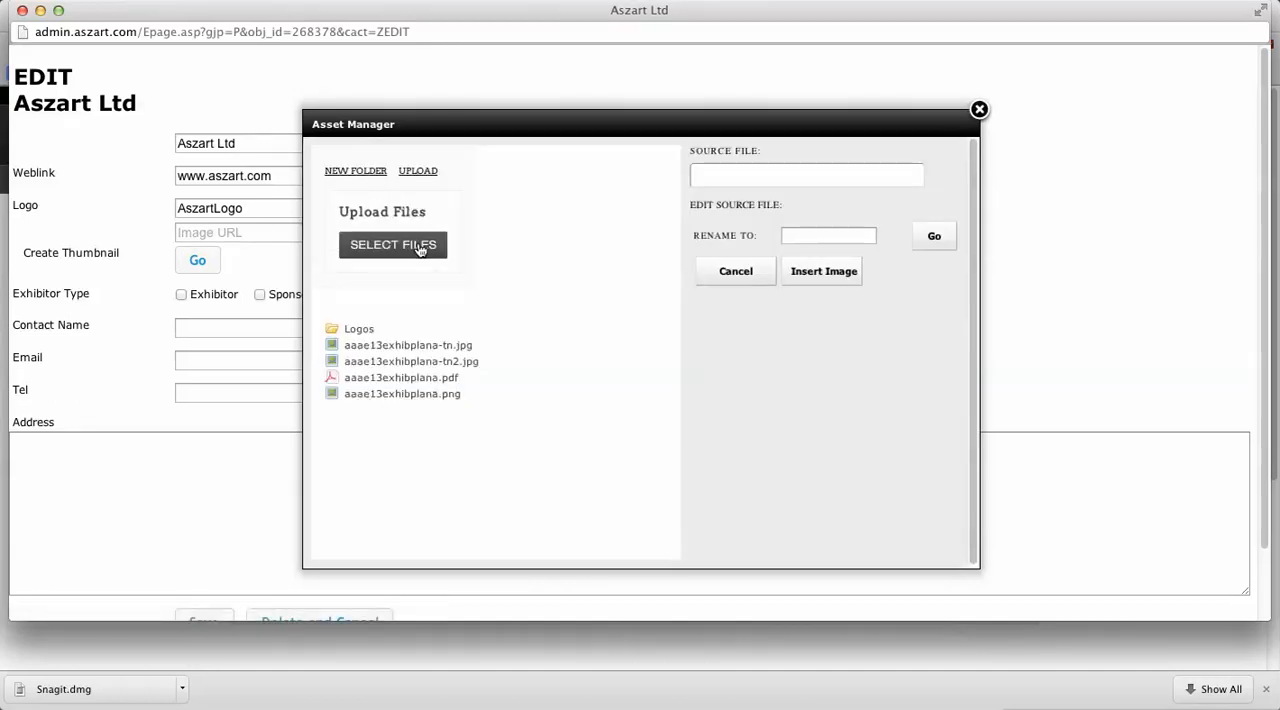
left_click(420, 248)
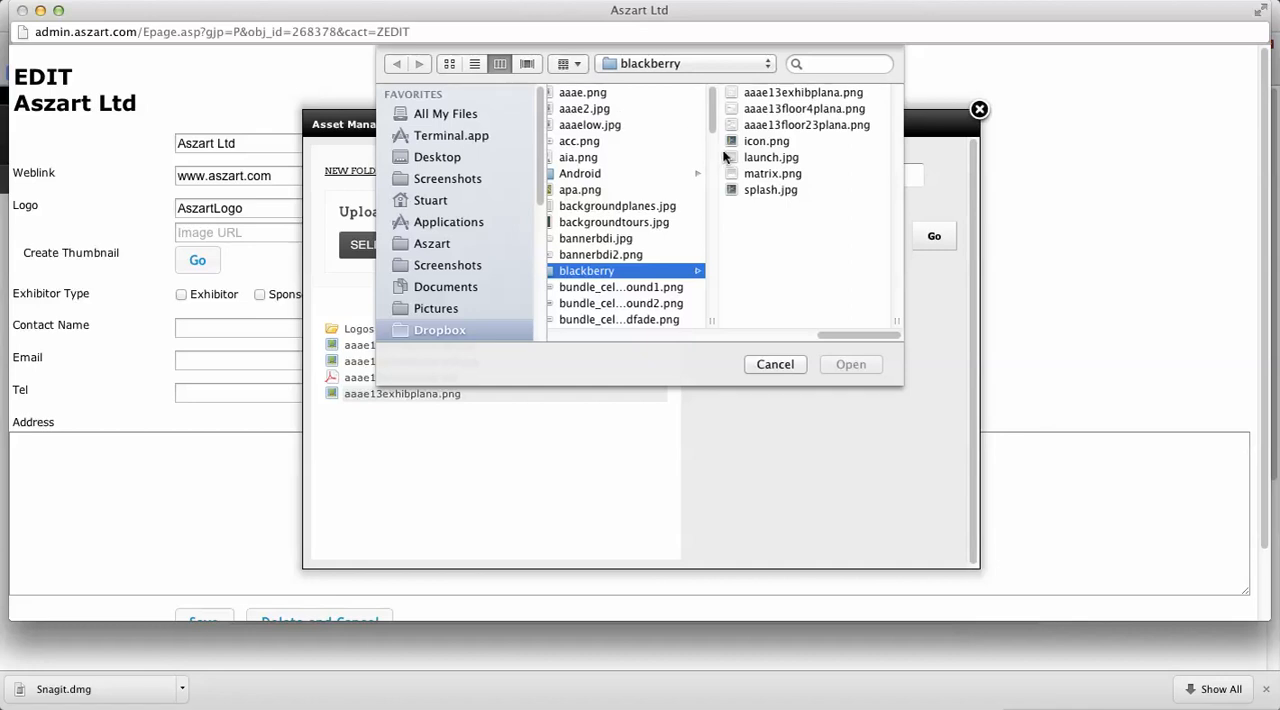
left_click_drag(714, 128, 726, 243)
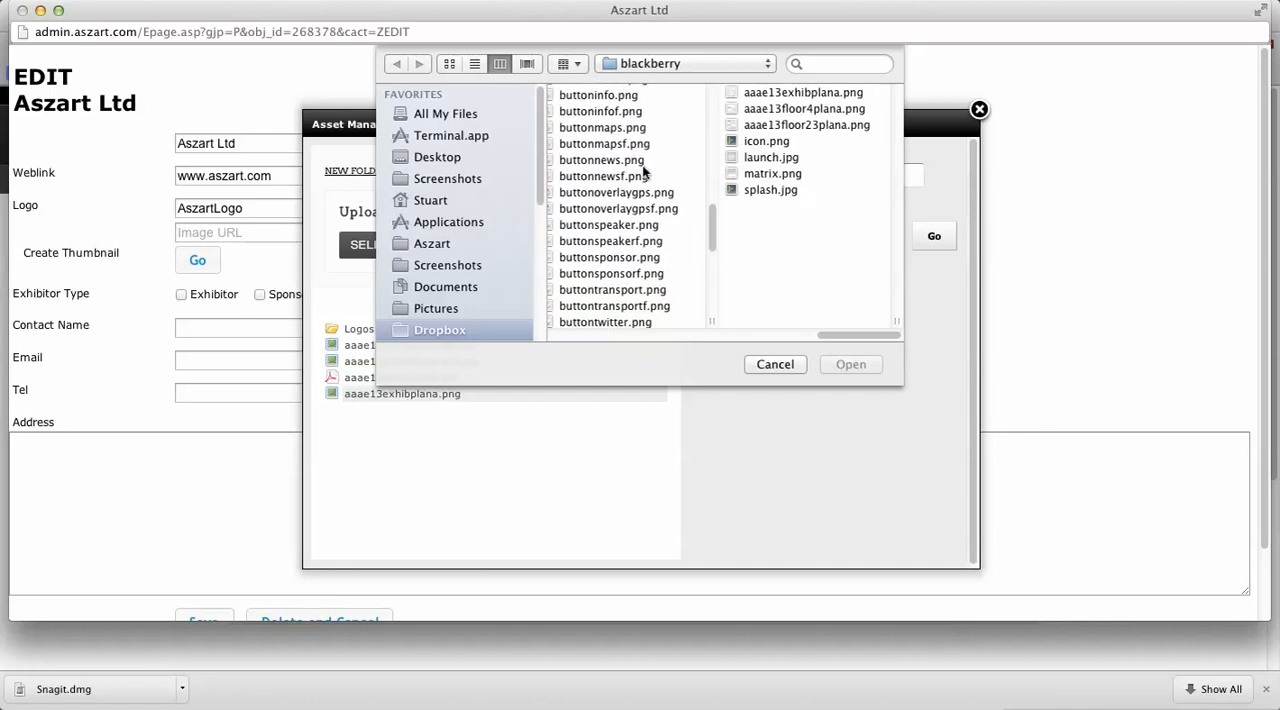
left_click(620, 129)
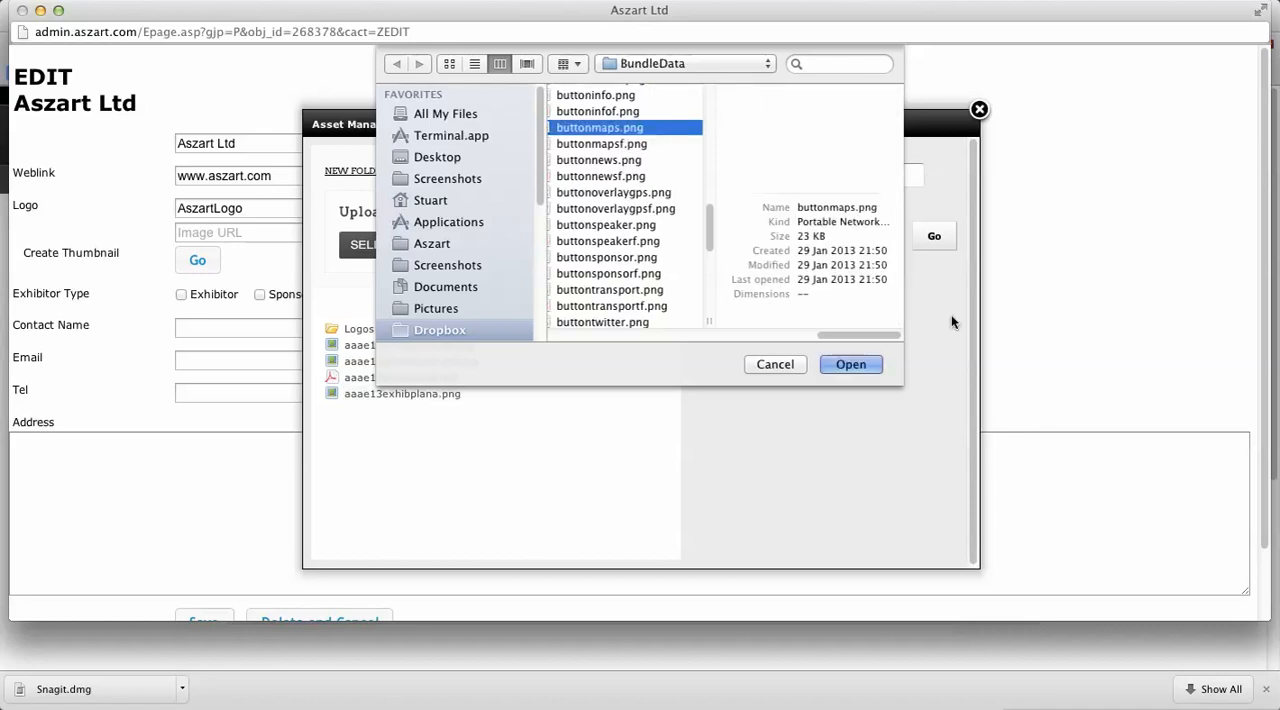
left_click(848, 365)
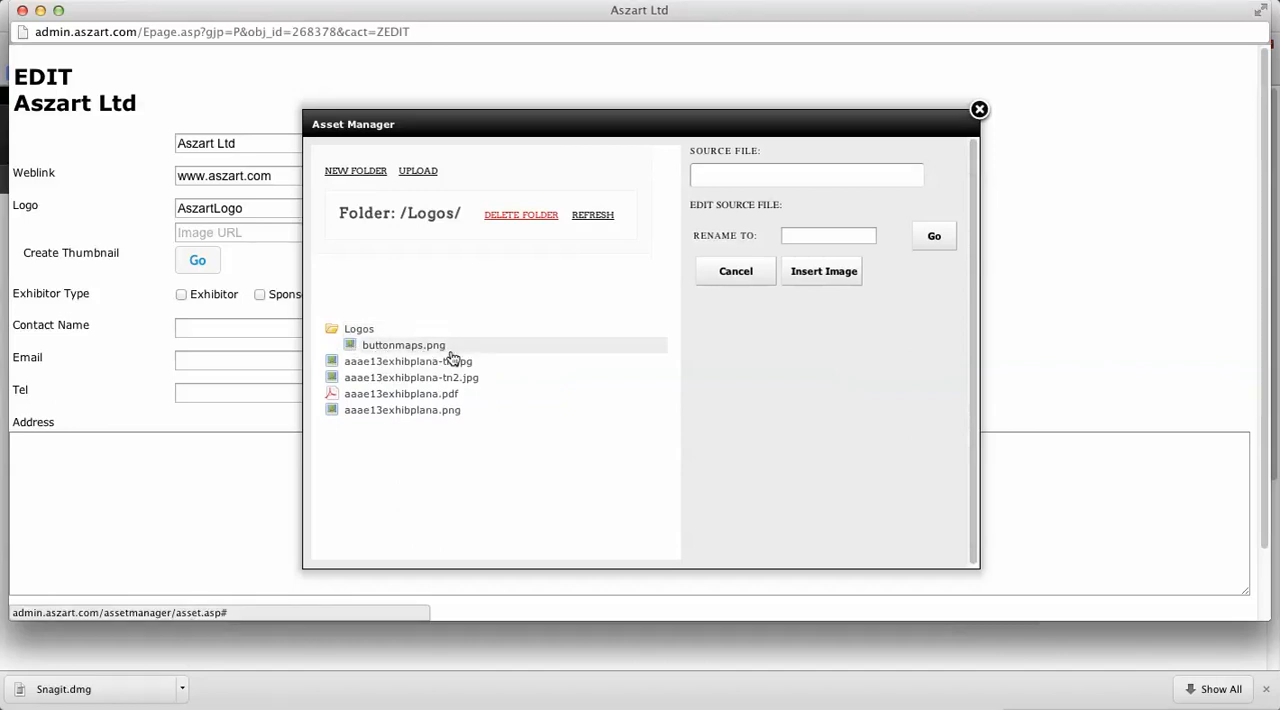
left_click(400, 346)
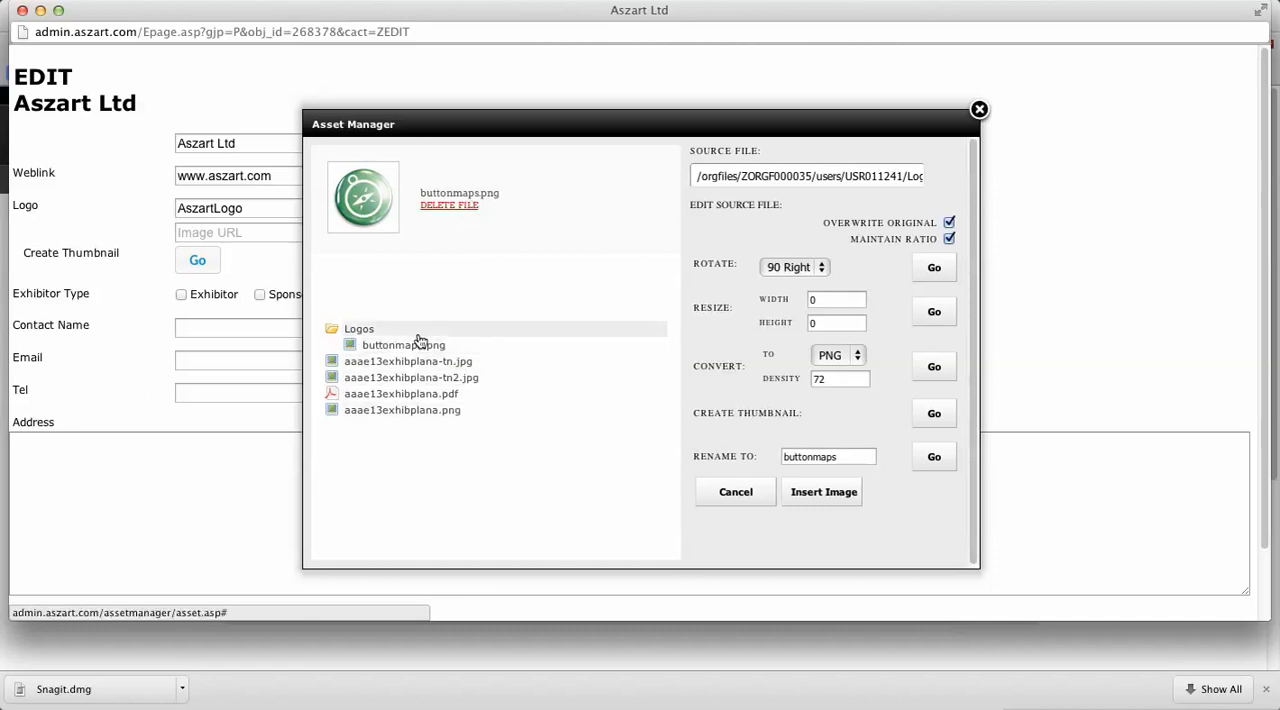
left_click(812, 495)
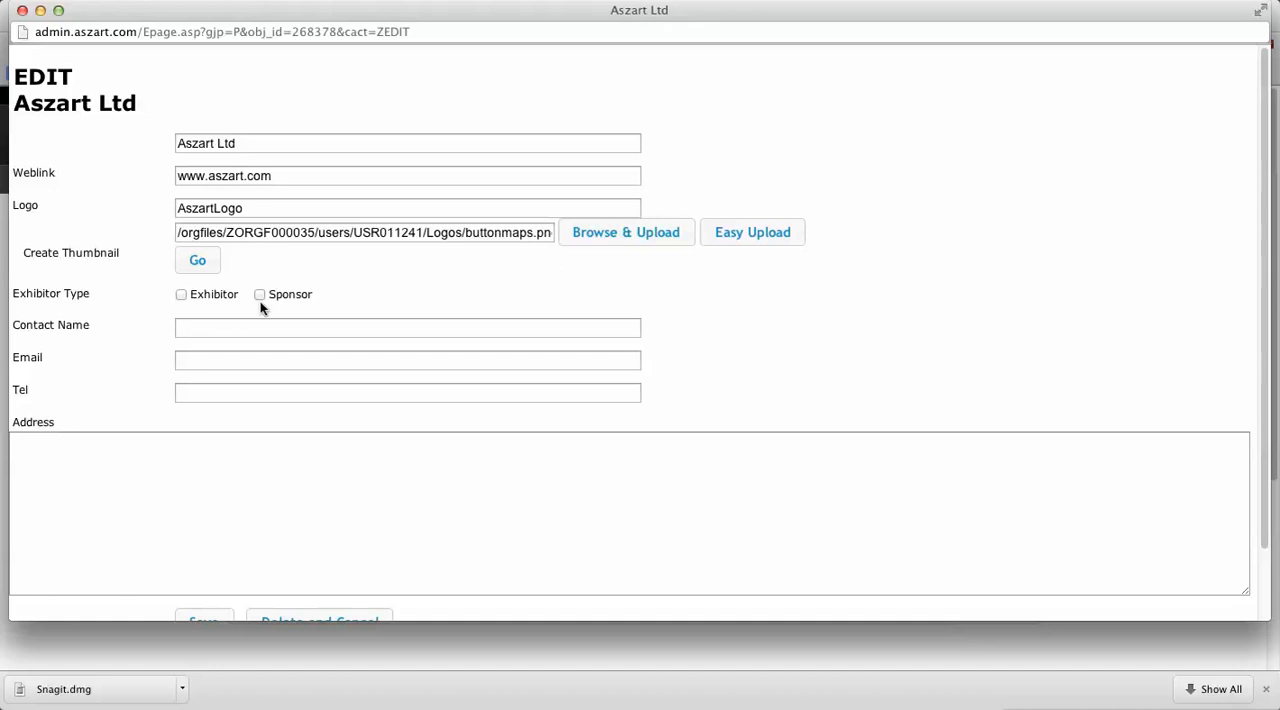
Step: Set the exhibitor type to both Exhibitor and Sponsor, and fill in the contact's full name and e-mail
left_click(181, 295)
left_click(260, 296)
left_click(203, 333)
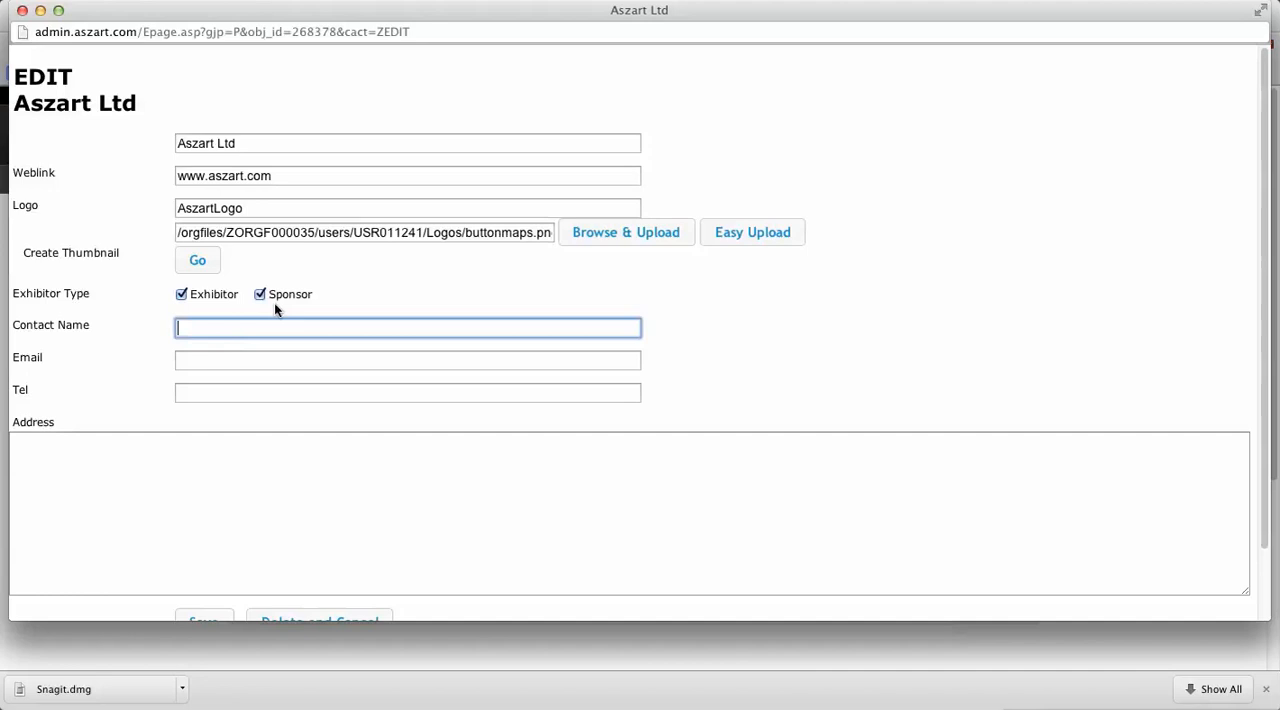
triple_click(291, 175)
left_click(240, 358)
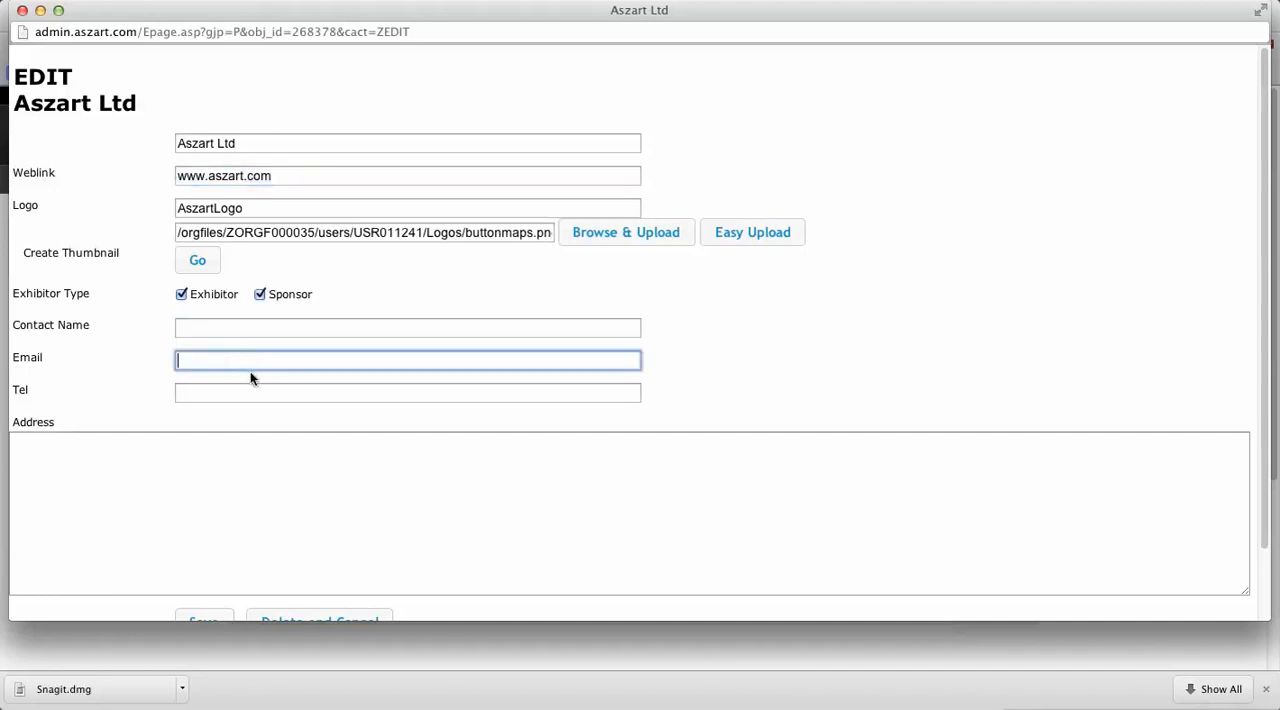
left_click(222, 329)
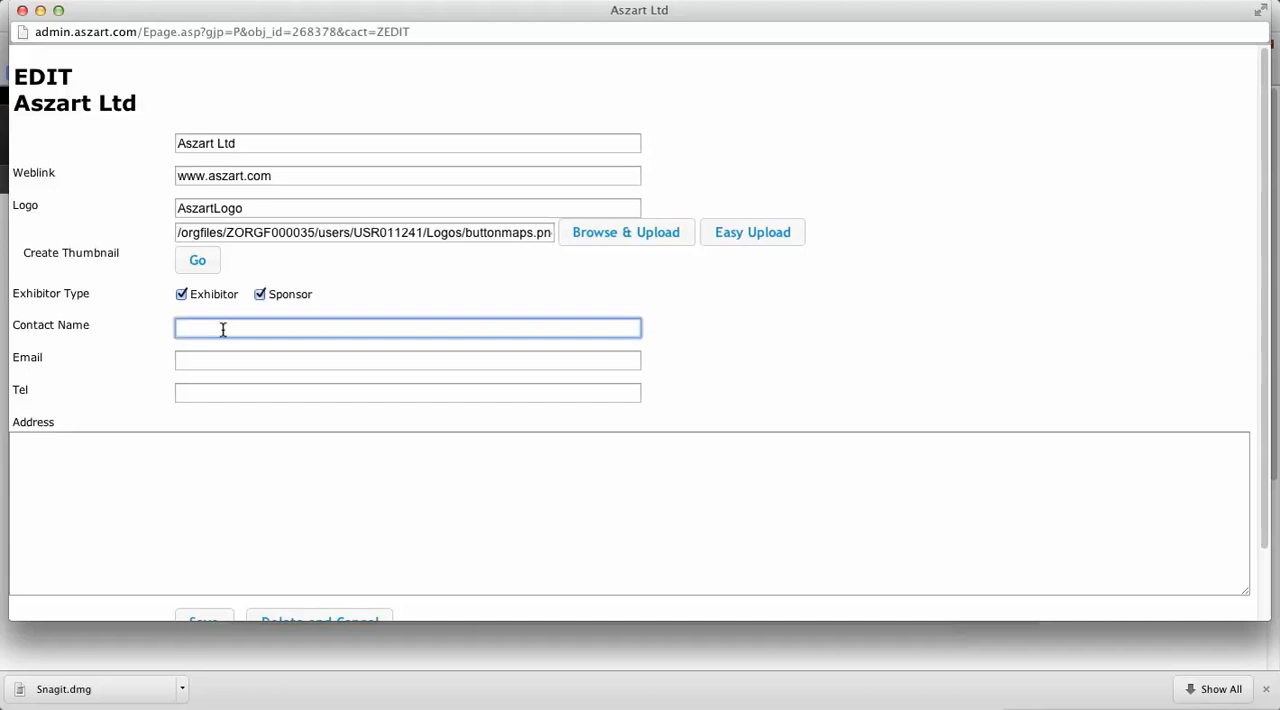
key("Tab")
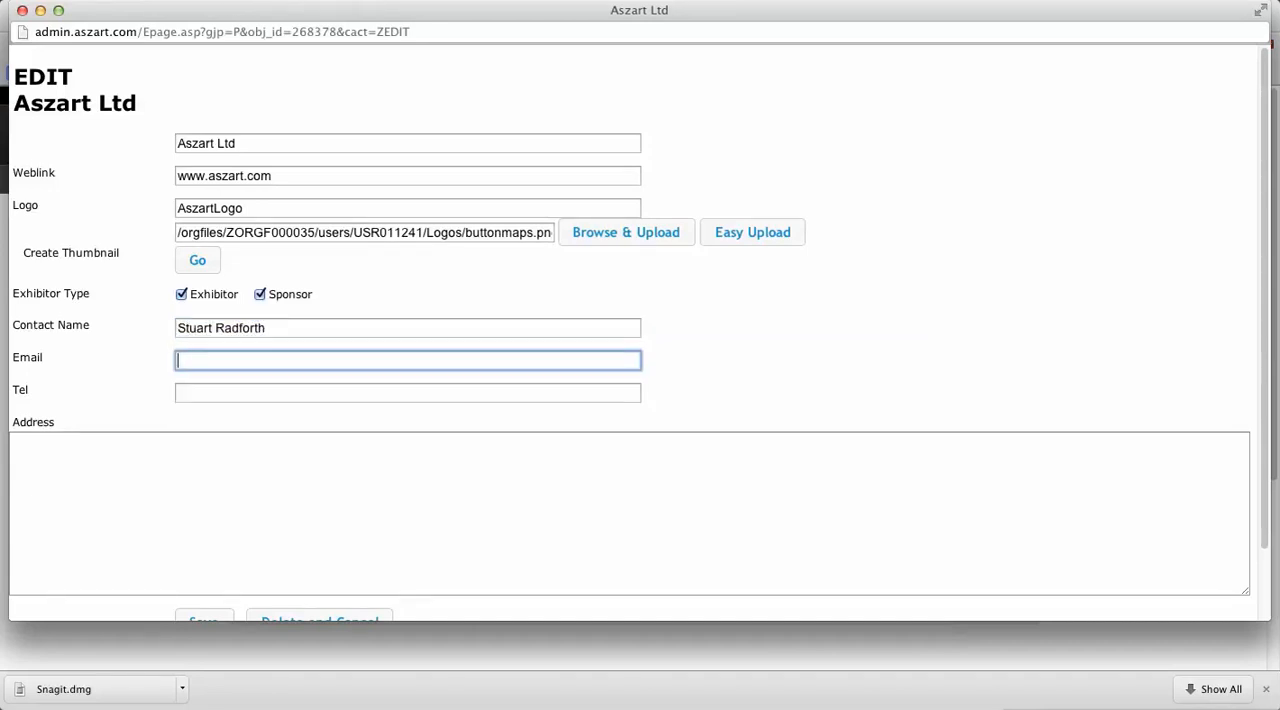
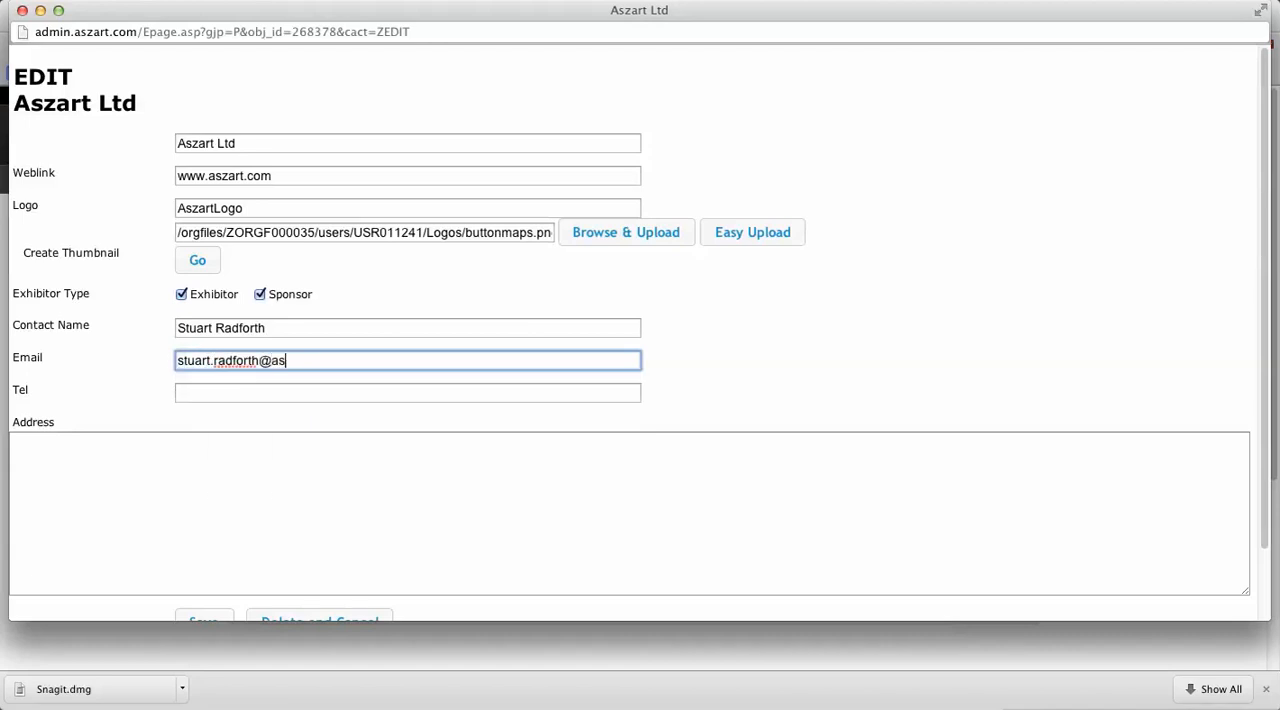
Step: Enter the exhibitor's telephone number and address, and save the exhibitor record
key("Tab")
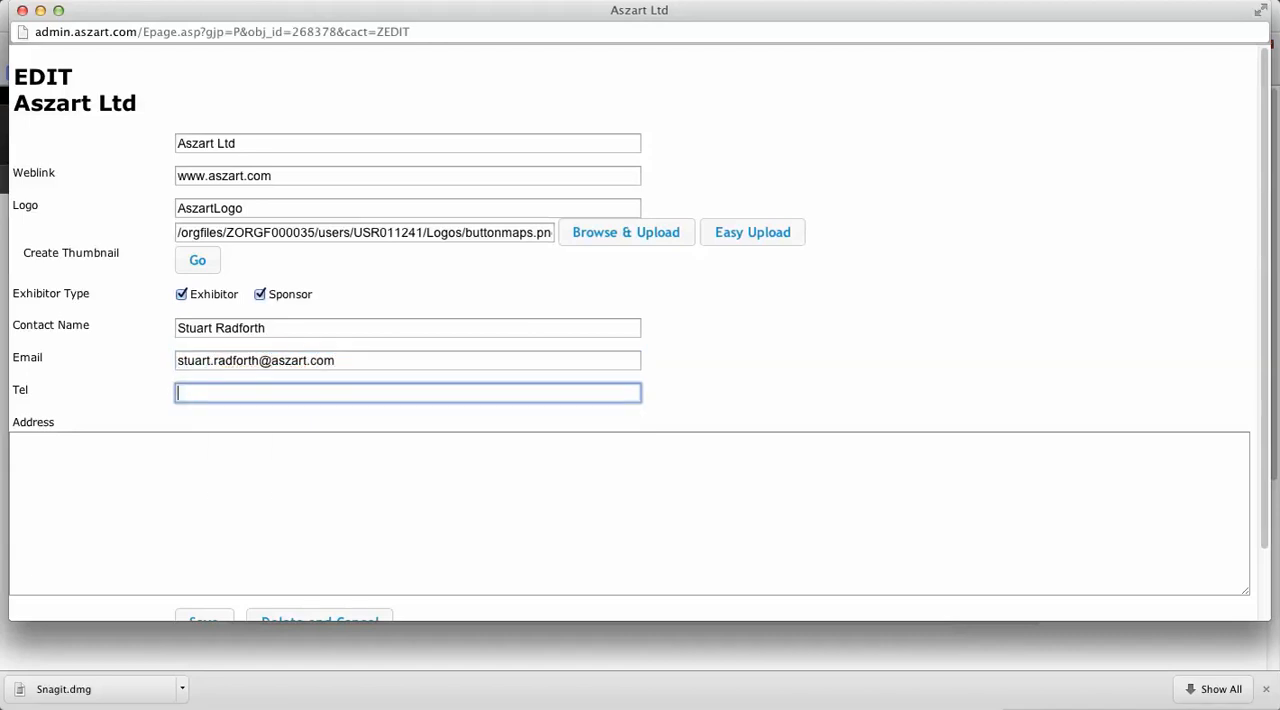
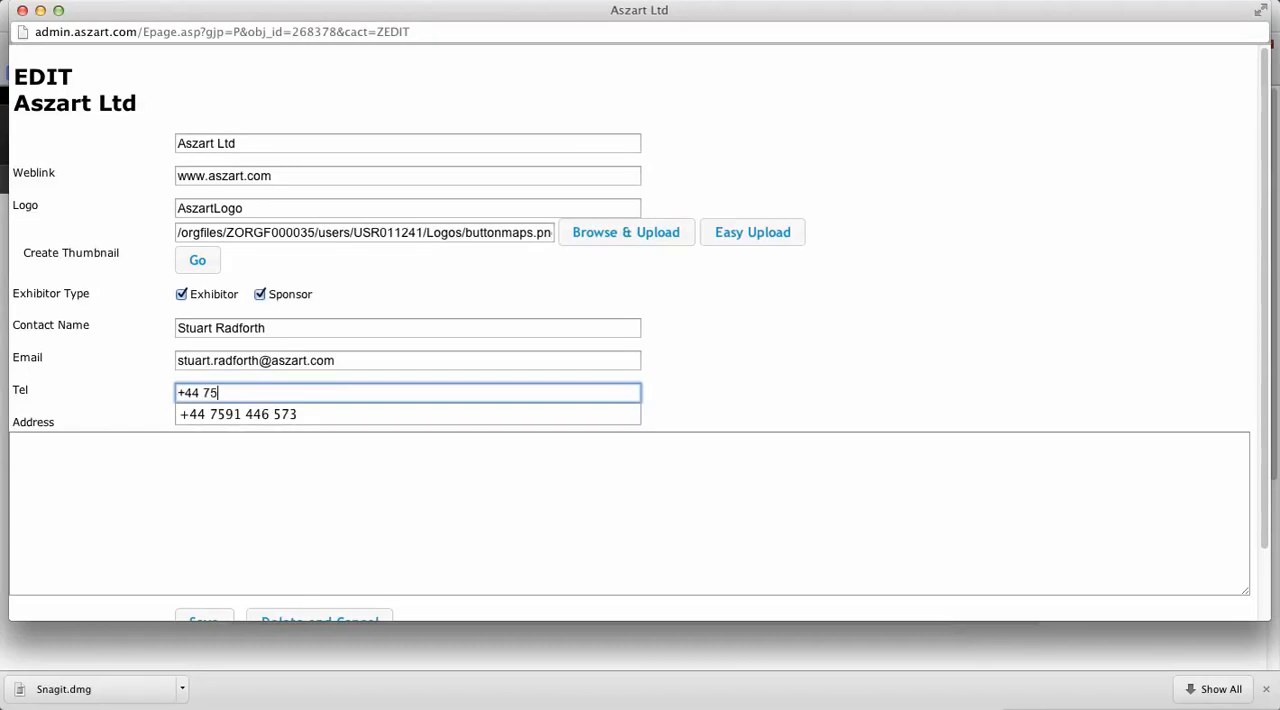
key("Tab")
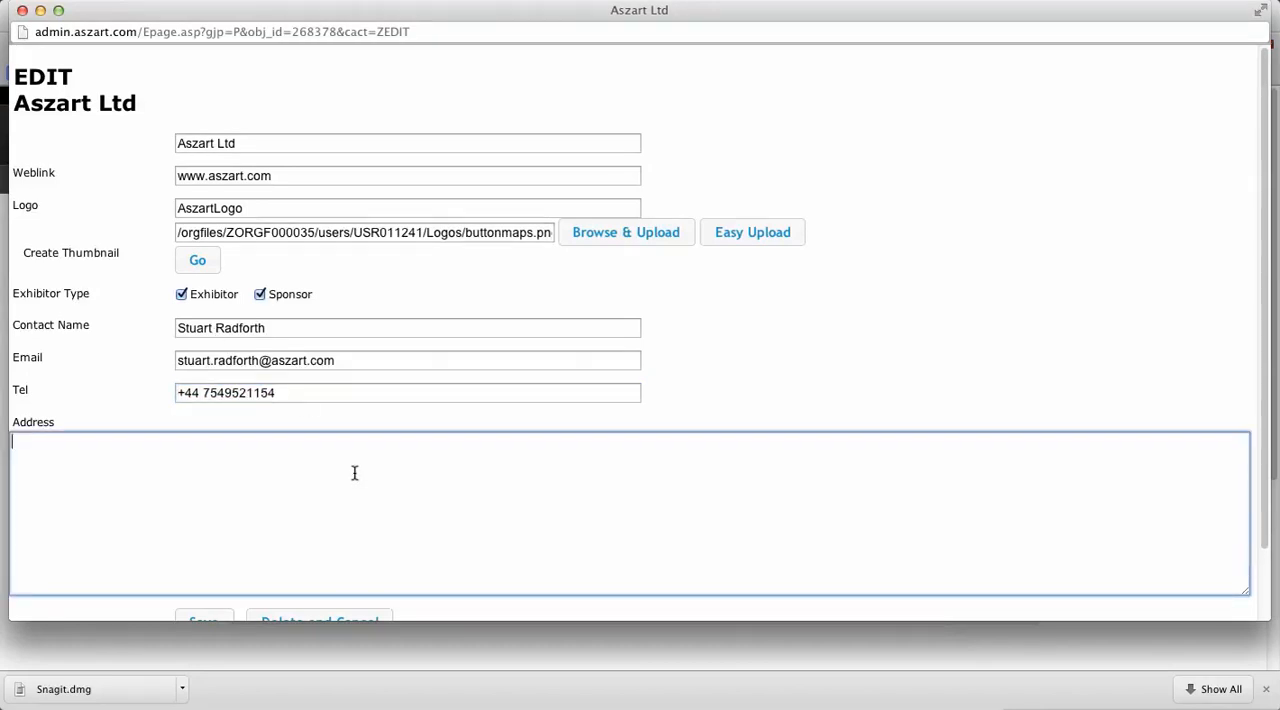
type("London,")
scroll(400, 463, "down", 2)
left_click(203, 543)
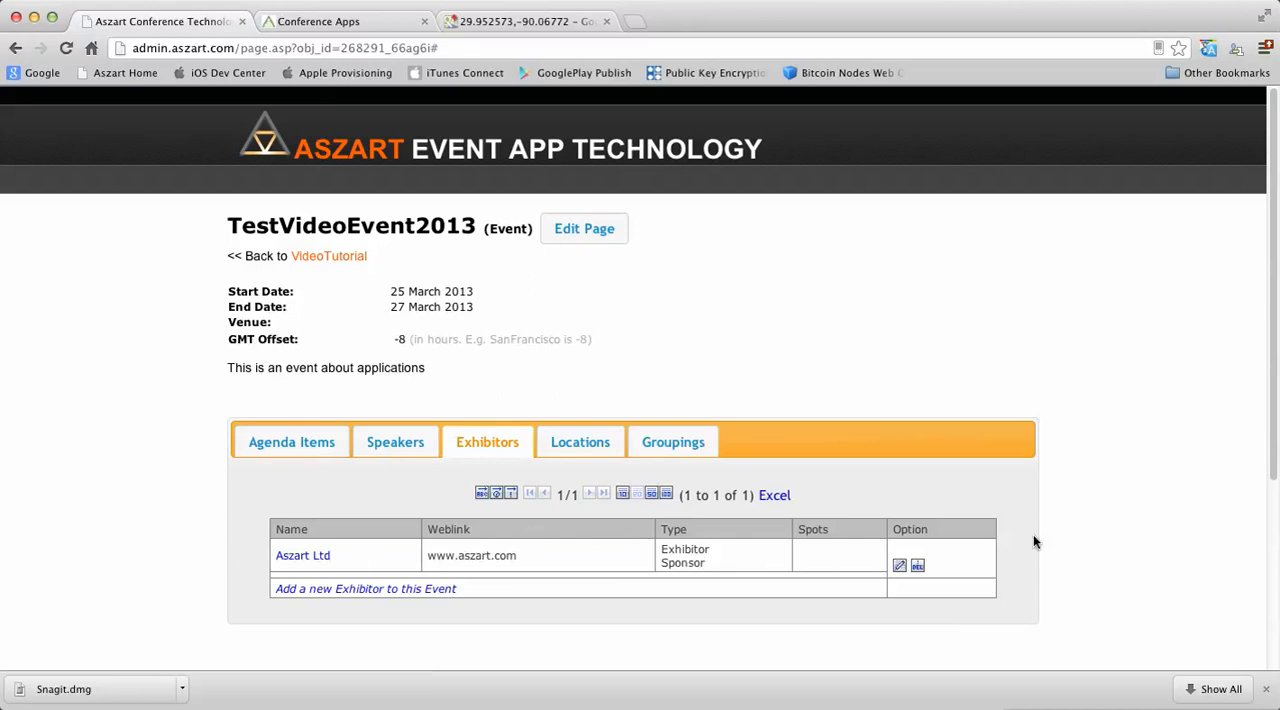
Step: Open the edit form of the Aszart Ltd exhibitor to review its entries, and close it without saving
left_click(899, 567)
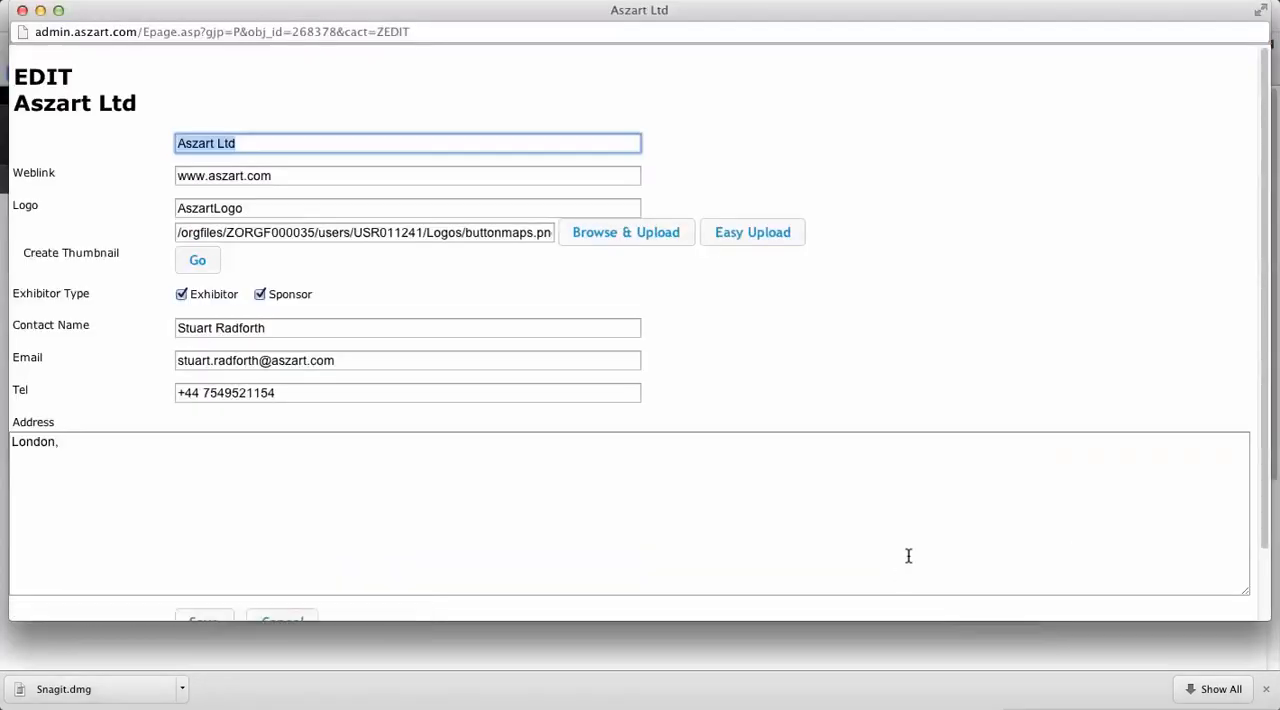
left_click(22, 10)
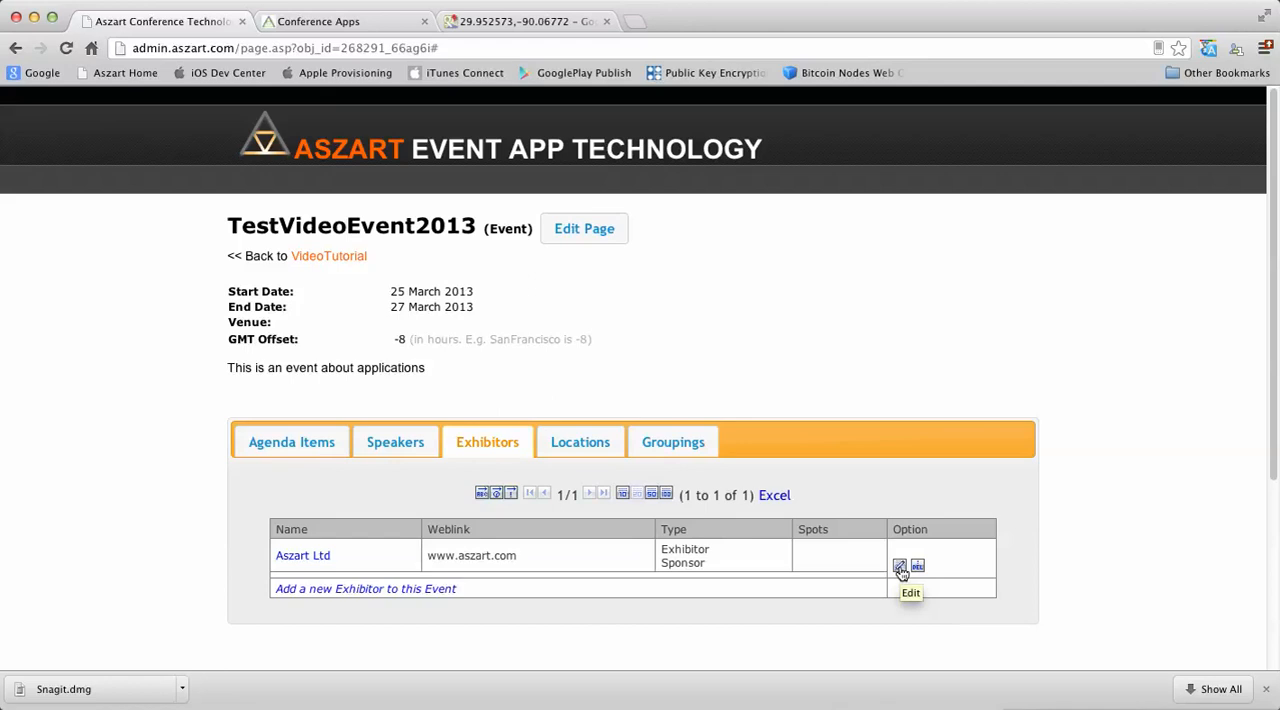
Step: Assign the existing floor plan spot Exhibitor 1 to Aszart Ltd on its own exhibitor page
scroll(900, 568, "down", 1)
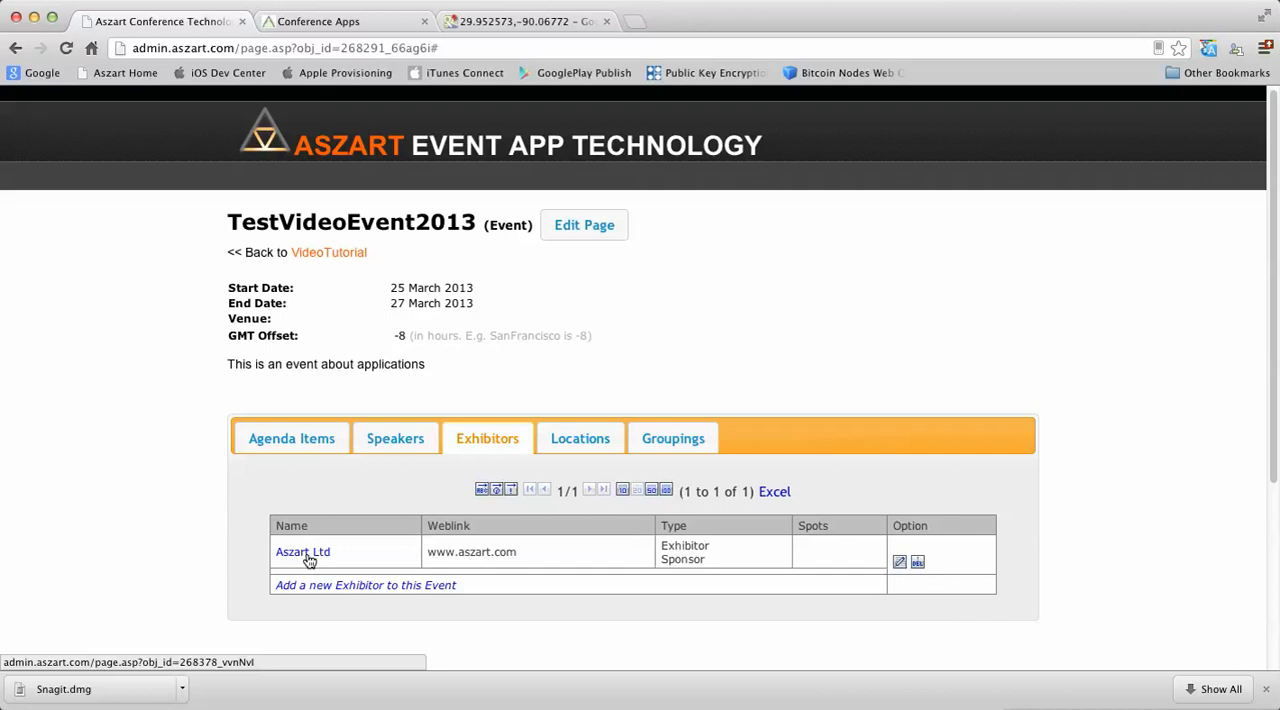
left_click(309, 560)
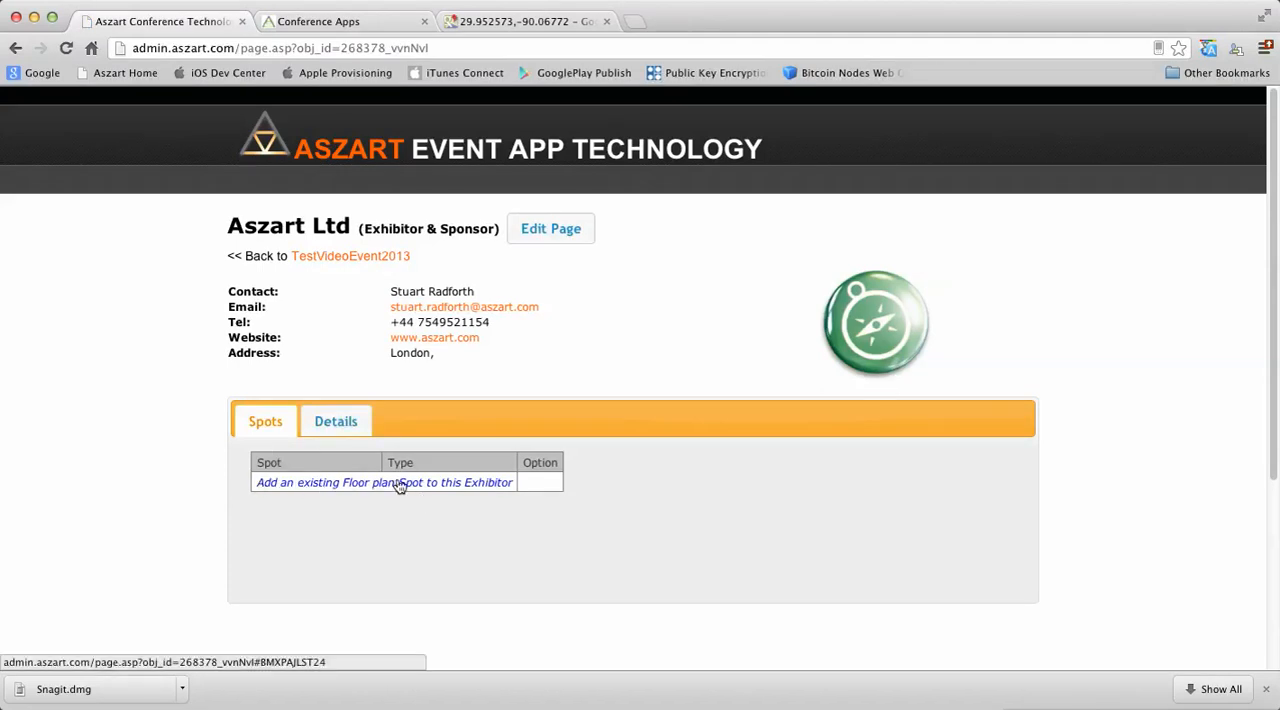
left_click(487, 485)
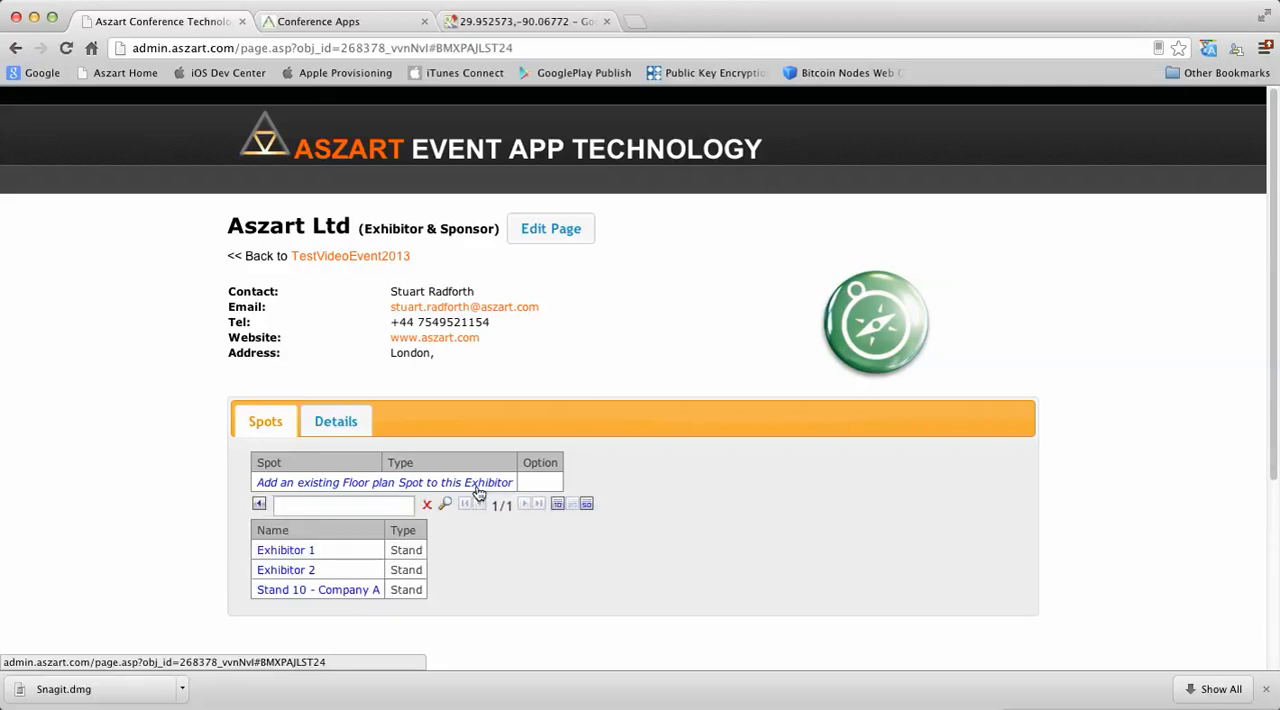
left_click(300, 552)
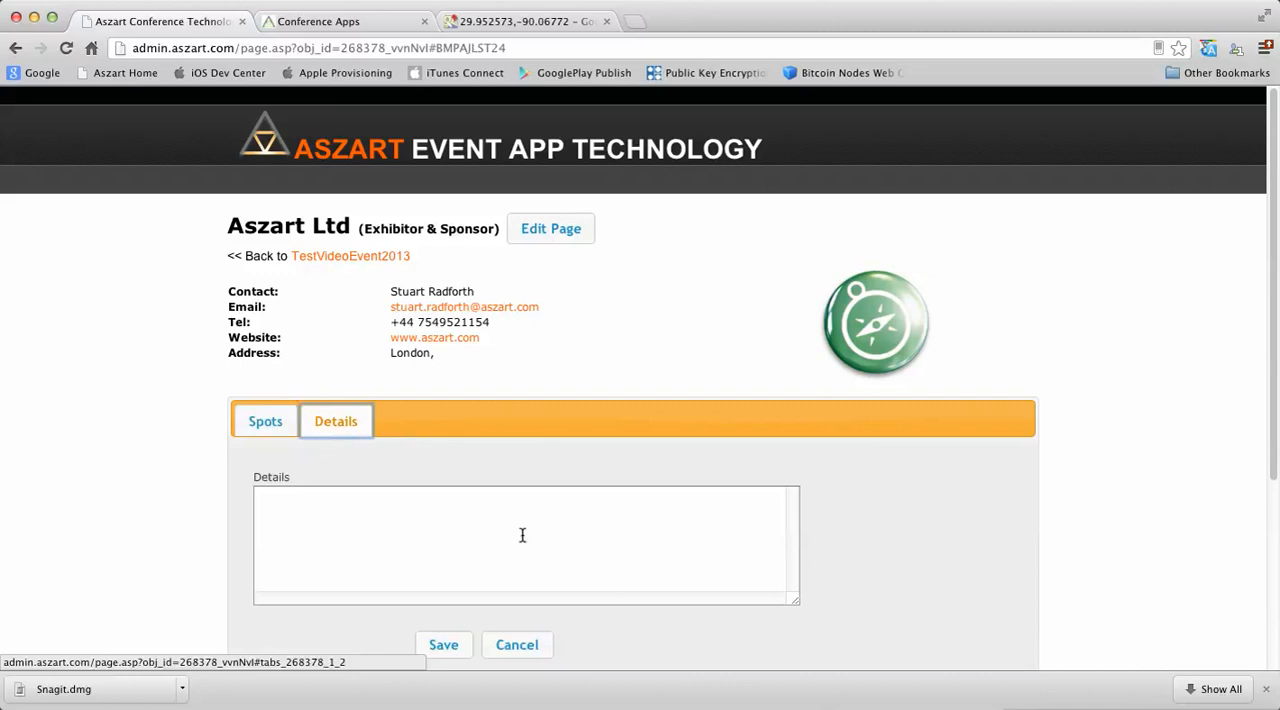
Step: Save "This company makes mobile and database applications" as the exhibitor's details and return to the TestVideoEvent2013 page
scroll(546, 543, "down", 5)
scroll(548, 547, "up", 5)
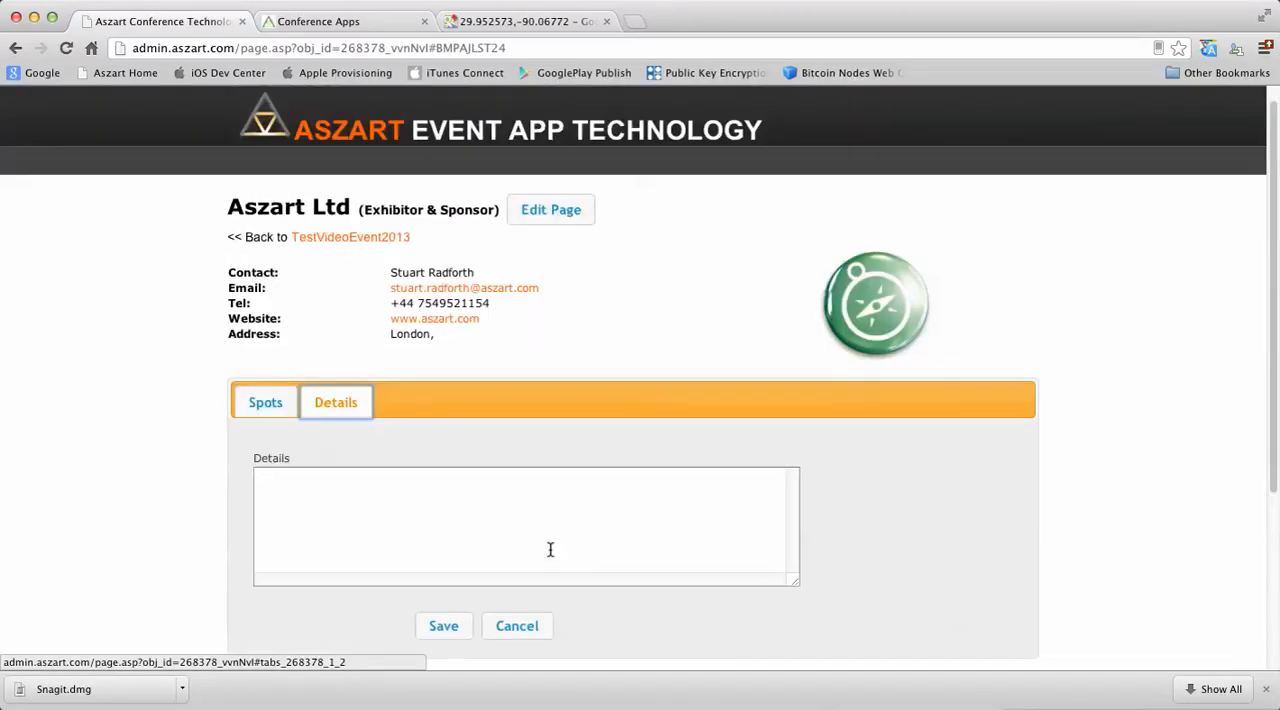
left_click(493, 522)
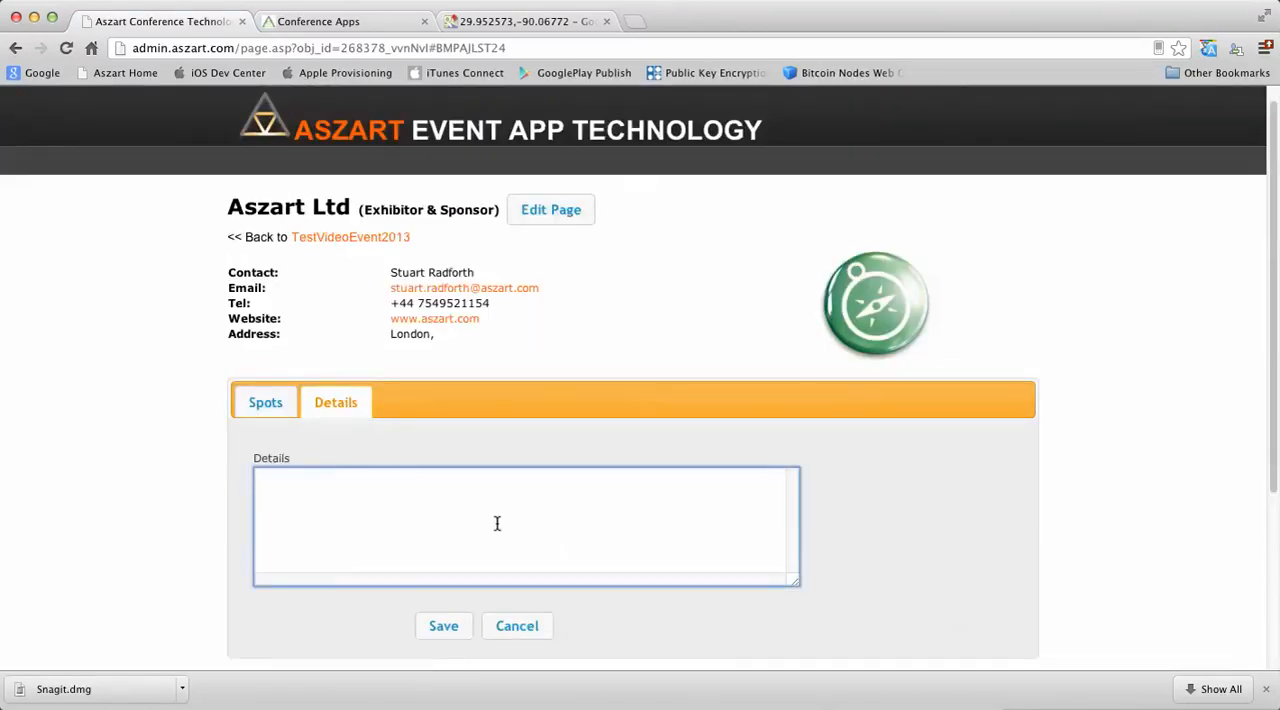
type("This company makes mobile and databas")
key("BackSpace")
key("BackSpace")
key("BackSpace")
type("tabase applications")
key("Return")
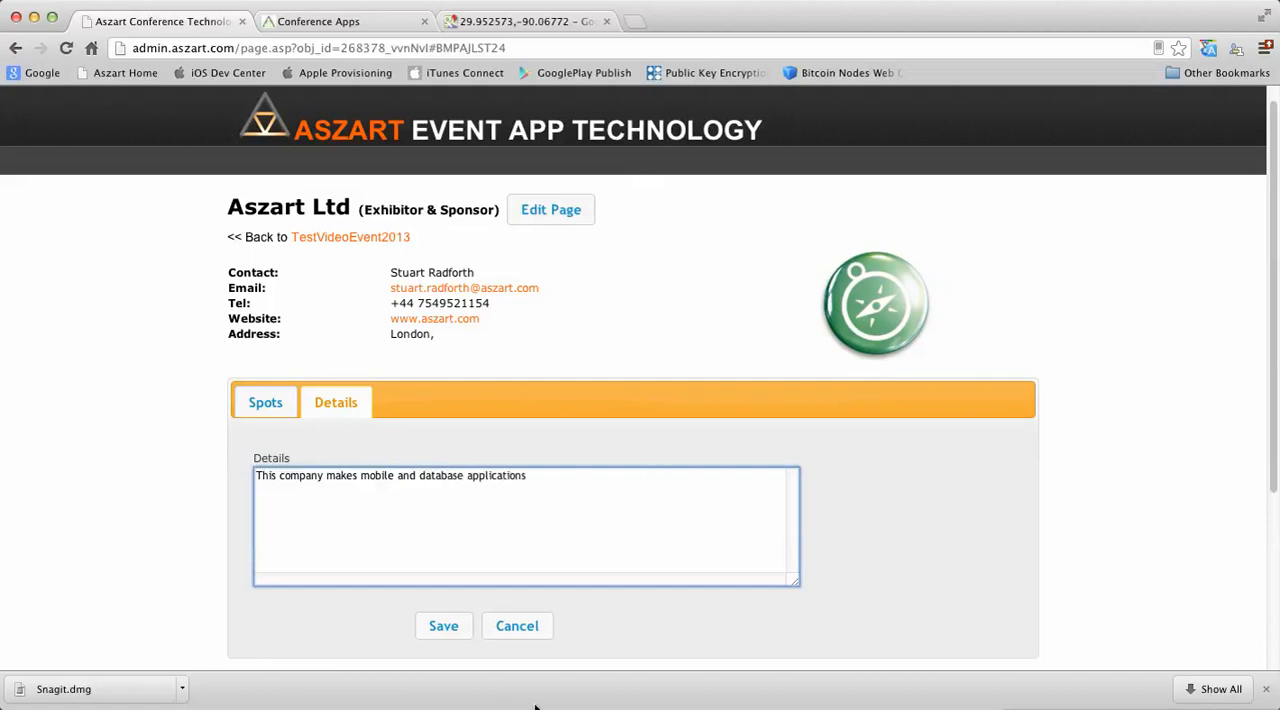
left_click(444, 627)
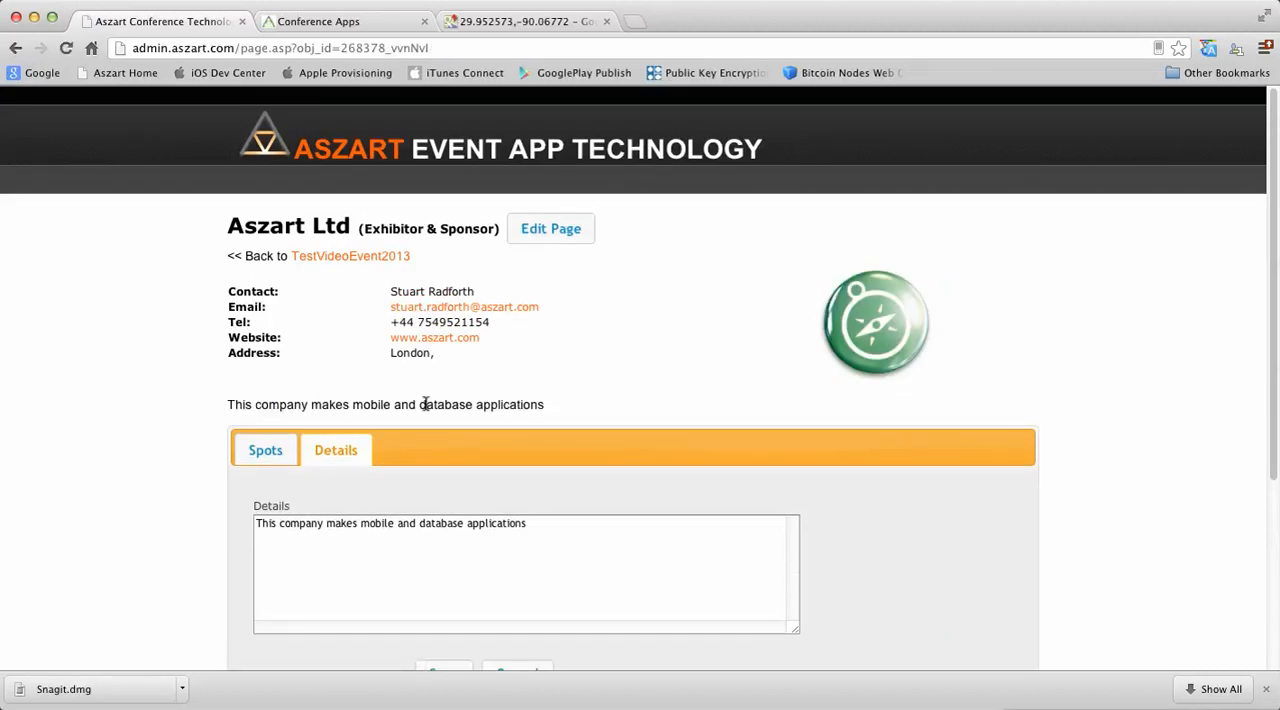
left_click(389, 257)
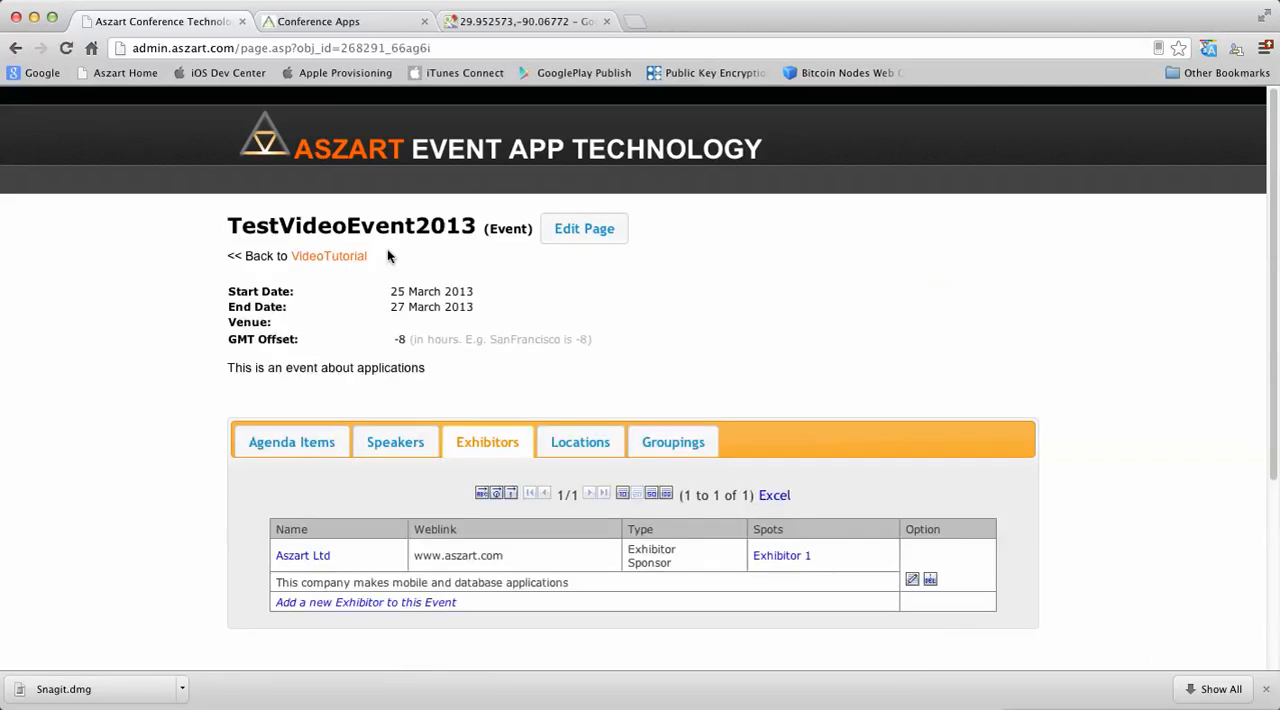